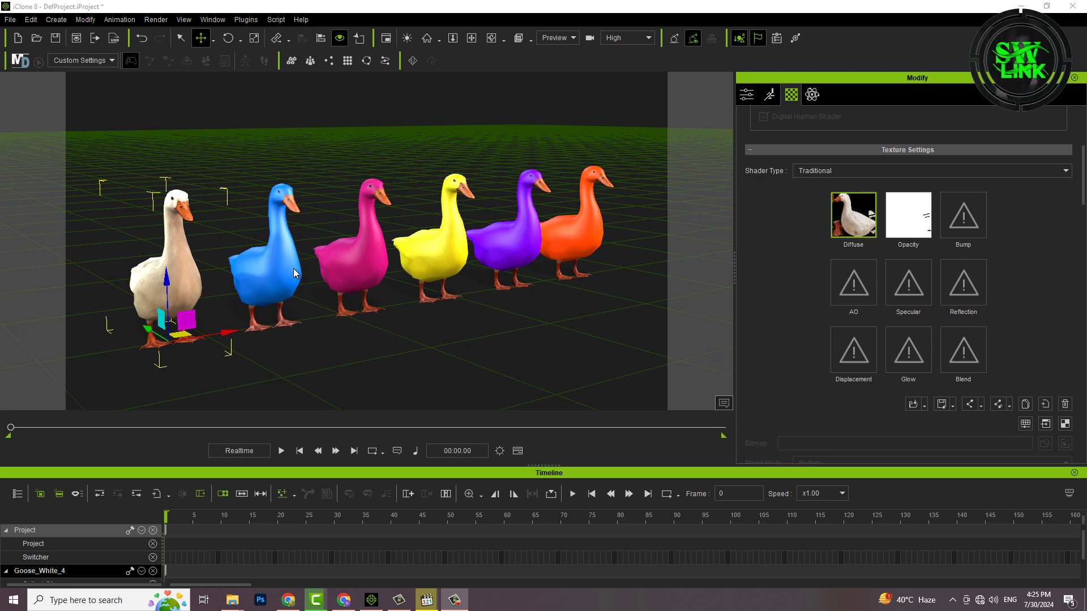
# Select the white goose, frame it from the front and drag out a copy of it.
pyautogui.click(288, 270)
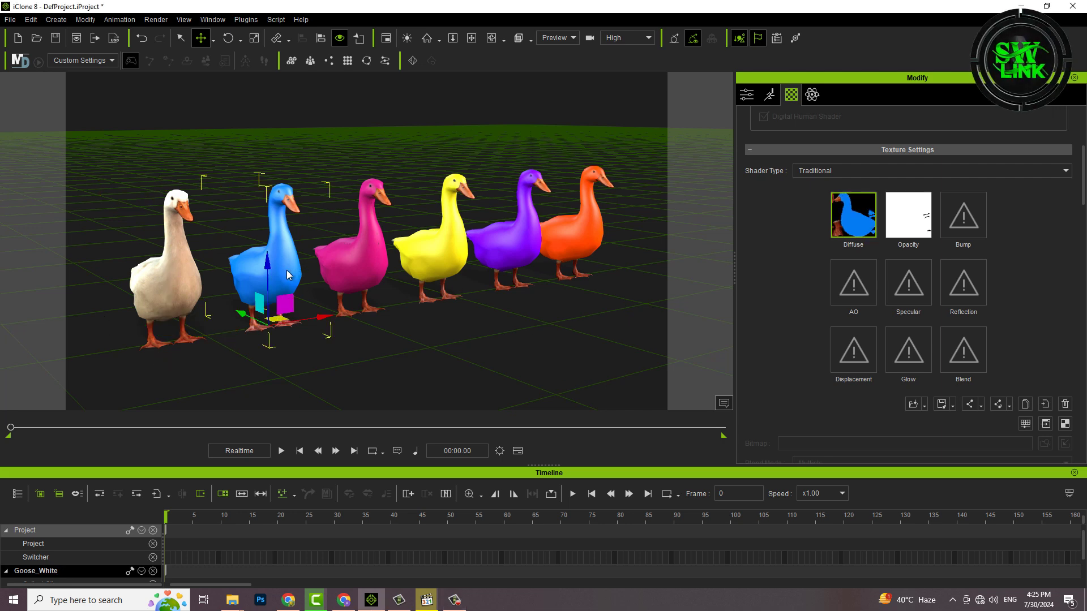
pyautogui.click(183, 279)
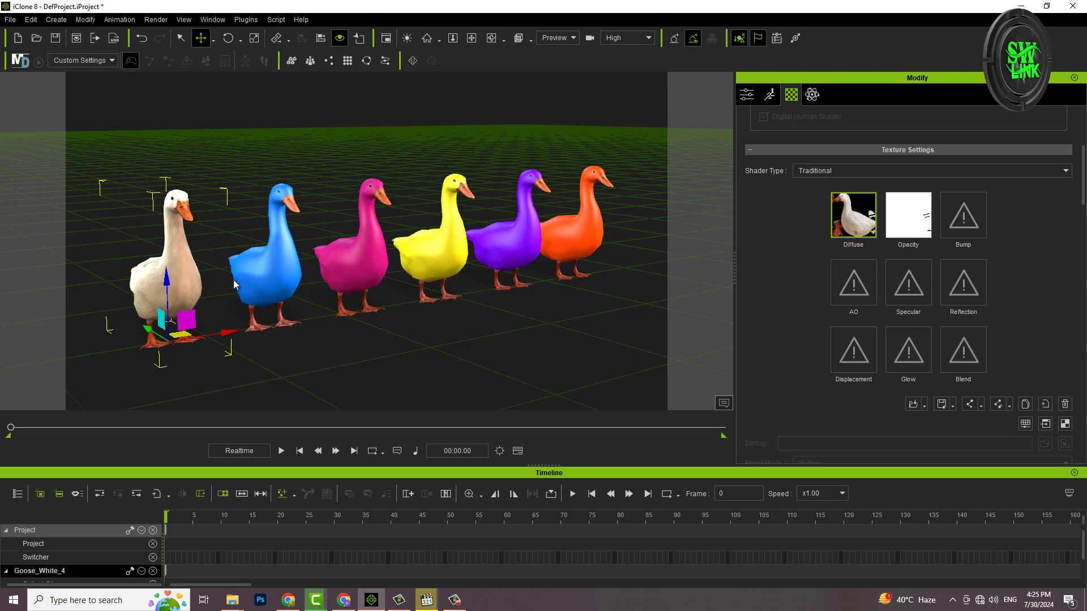
pyautogui.scroll(5, 194, 252)
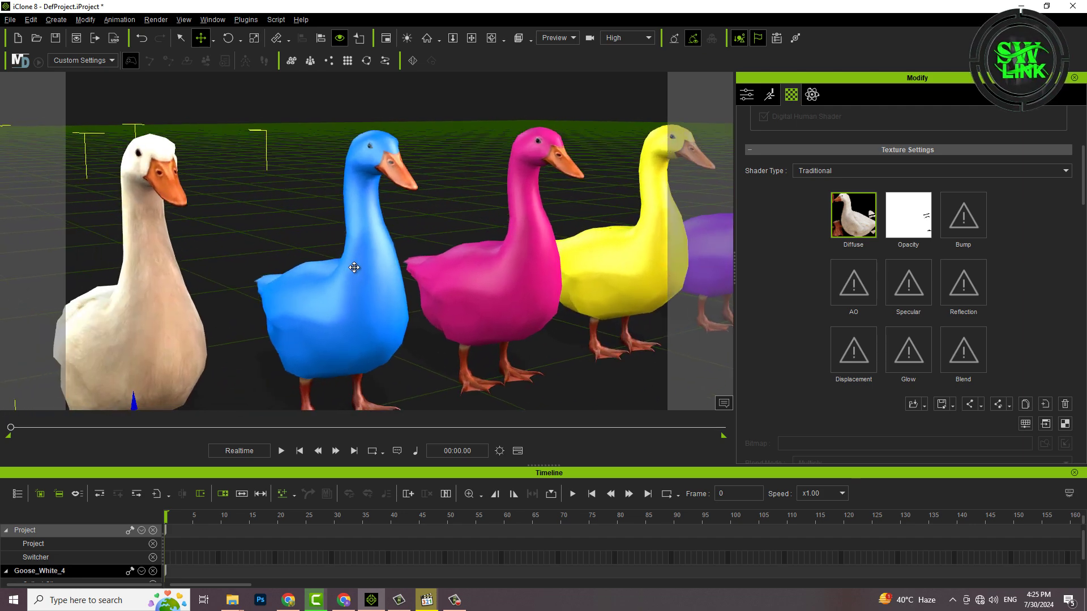
pyautogui.moveTo(181, 247); pyautogui.dragTo(244, 243, button='middle')
pyautogui.scroll(3, 199, 169)
pyautogui.scroll(-3, 190, 174)
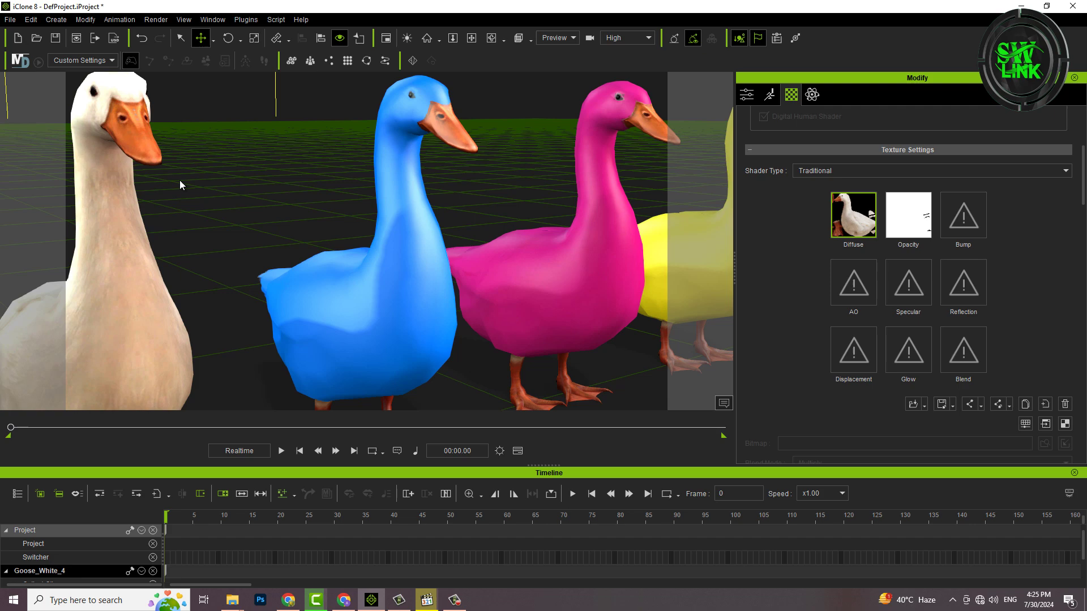
pyautogui.scroll(3, 179, 181)
pyautogui.moveTo(279, 206); pyautogui.dragTo(308, 198, button='middle')
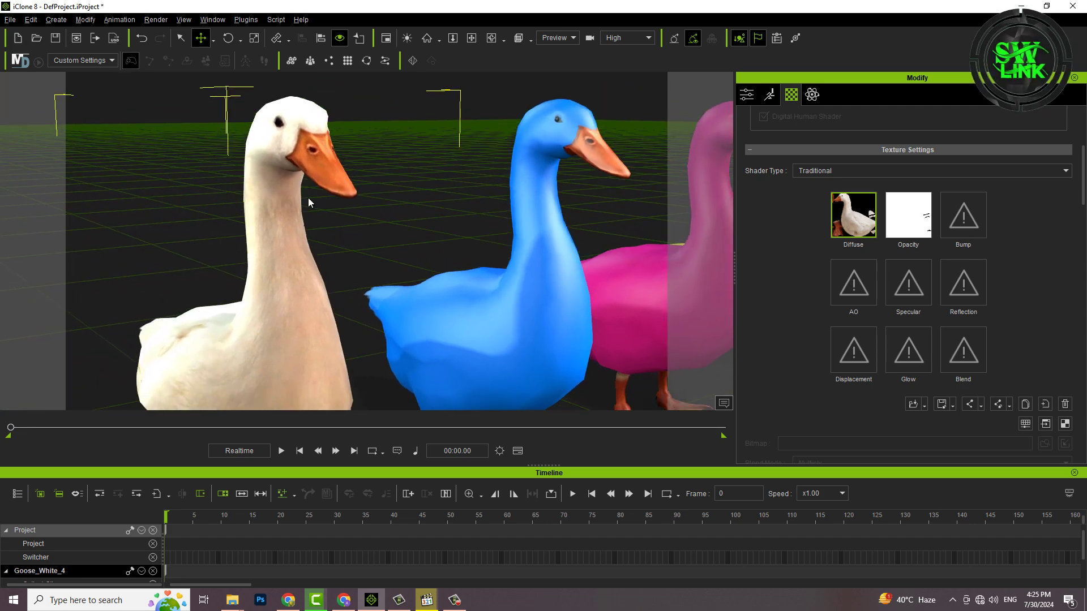
pyautogui.scroll(-2, 308, 198)
pyautogui.scroll(-2, 323, 192)
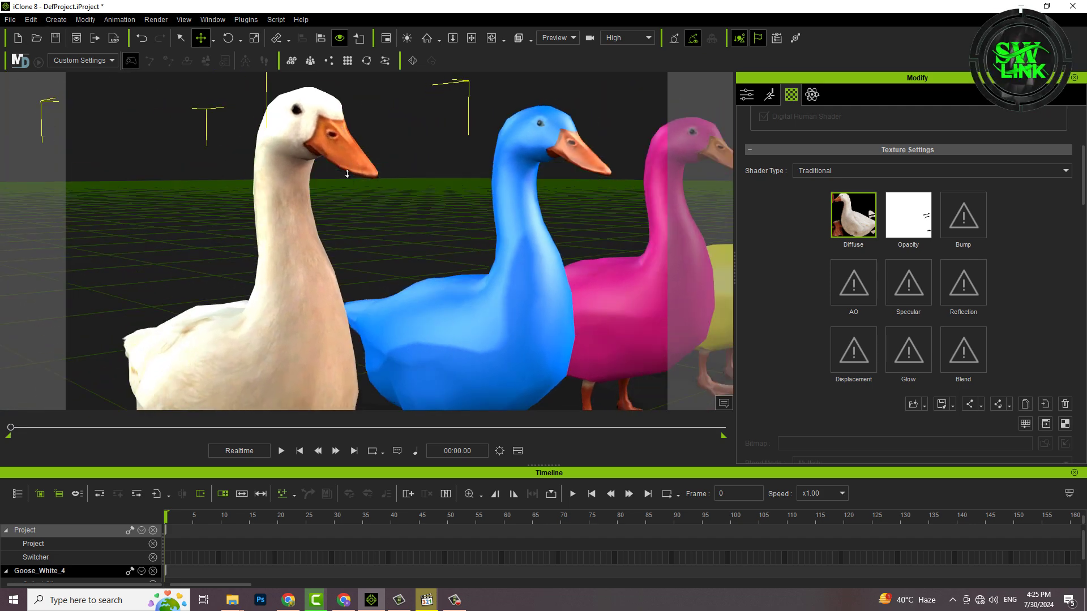
pyautogui.scroll(-3, 344, 177)
pyautogui.scroll(-2, 327, 145)
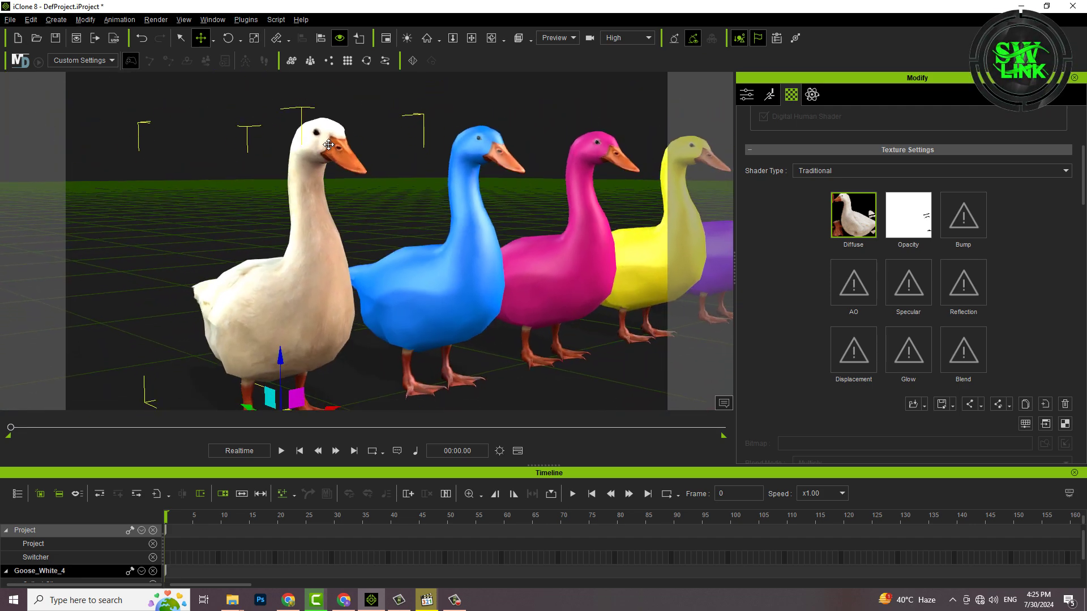
pyautogui.moveTo(328, 144)
pyautogui.mouseDown(button='middle')
pyautogui.moveTo(409, 168)
pyautogui.moveTo(418, 214)
pyautogui.mouseUp(button='middle')
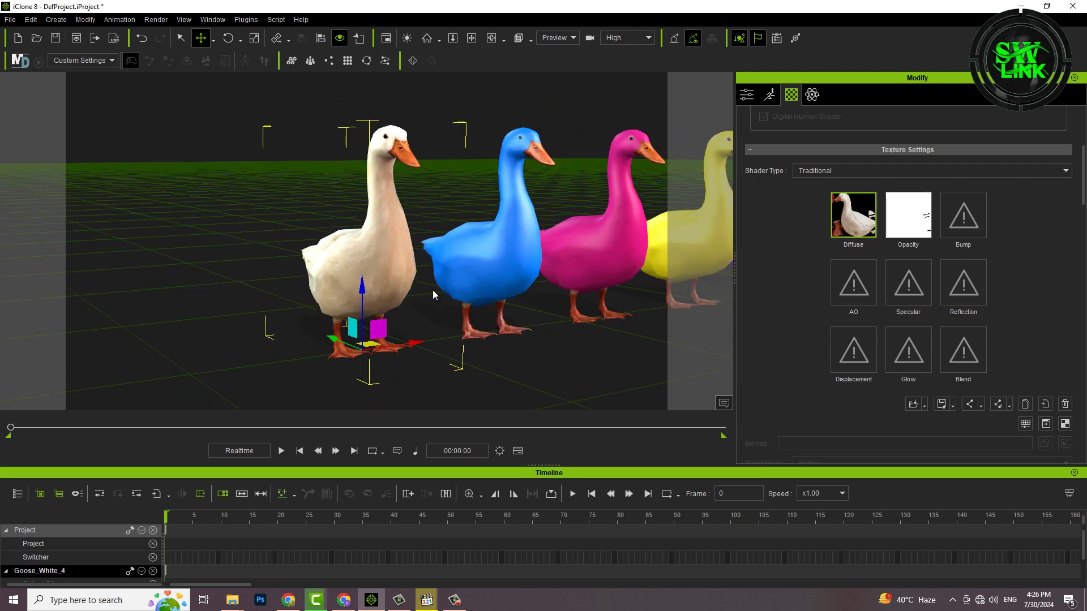
pyautogui.moveTo(397, 250); pyautogui.dragTo(482, 335, button='right')
pyautogui.keyDown('ctrl'); pyautogui.moveTo(483, 335); pyautogui.dragTo(341, 336); pyautogui.keyUp('ctrl')
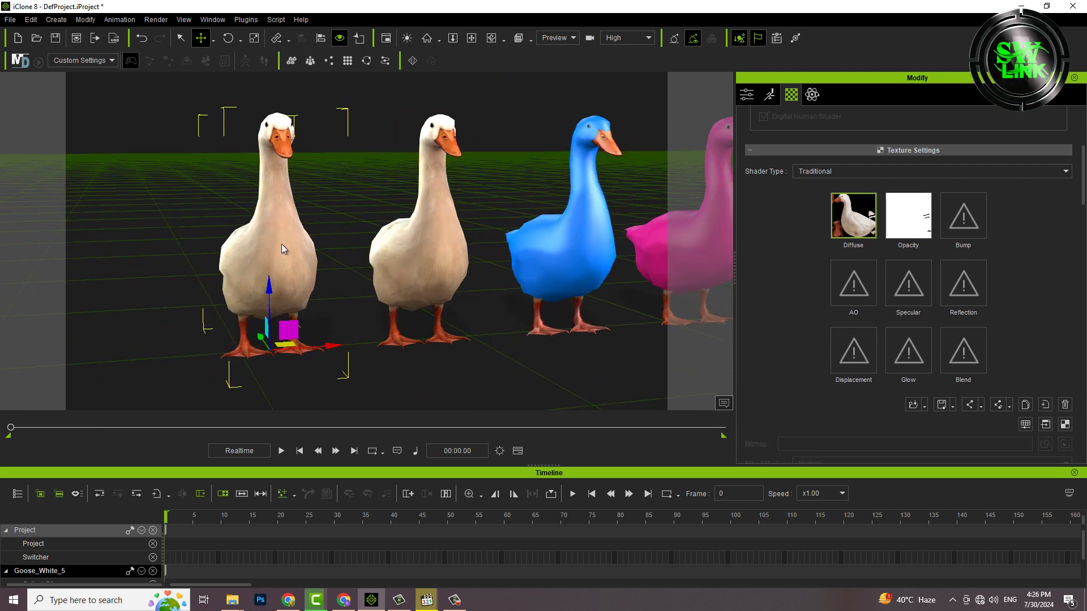
pyautogui.scroll(3, 998, 155)
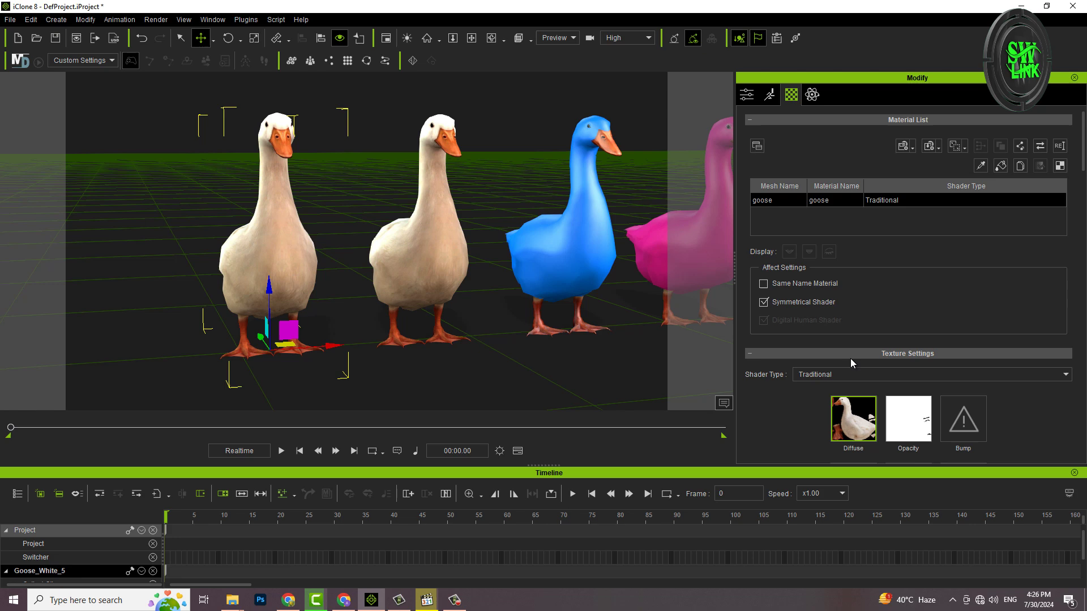
pyautogui.scroll(-5, 851, 358)
# Set the copy's Diffuse Color to pure red (#ff0000) and view the row from the side.
pyautogui.click(807, 341)
pyautogui.click(516, 254)
pyautogui.click(420, 254)
pyautogui.click(608, 404)
pyautogui.moveTo(607, 399)
pyautogui.mouseDown(button='right')
pyautogui.moveTo(310, 238)
pyautogui.moveTo(290, 197)
pyautogui.mouseUp(button='right')
pyautogui.moveTo(291, 197)
pyautogui.mouseDown(button='middle')
pyautogui.moveTo(300, 186)
pyautogui.moveTo(273, 321)
pyautogui.mouseUp(button='middle')
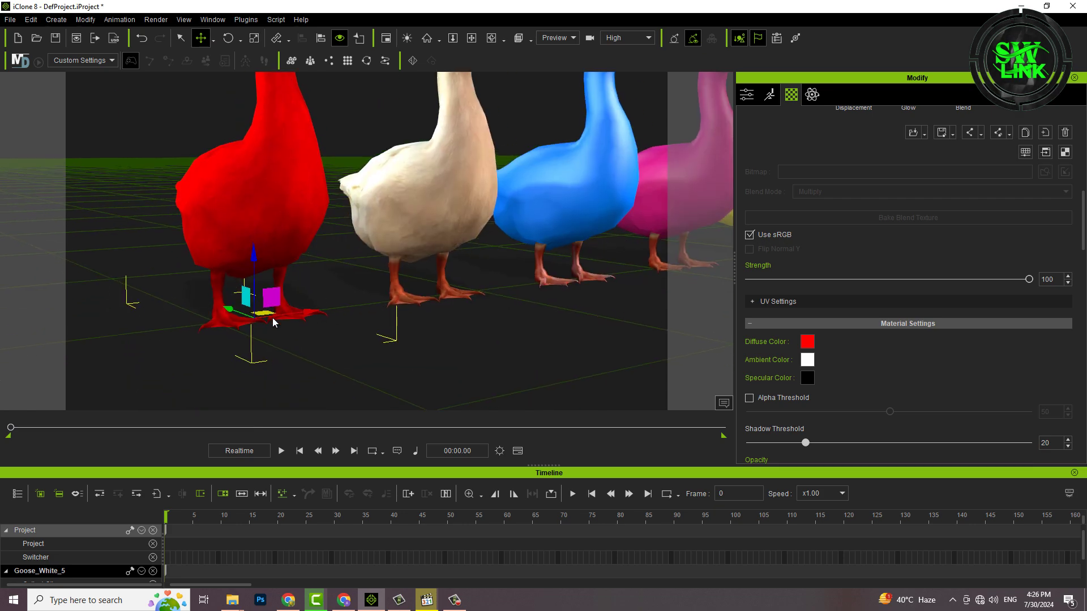
pyautogui.scroll(-3, 429, 293)
pyautogui.scroll(-2, 403, 287)
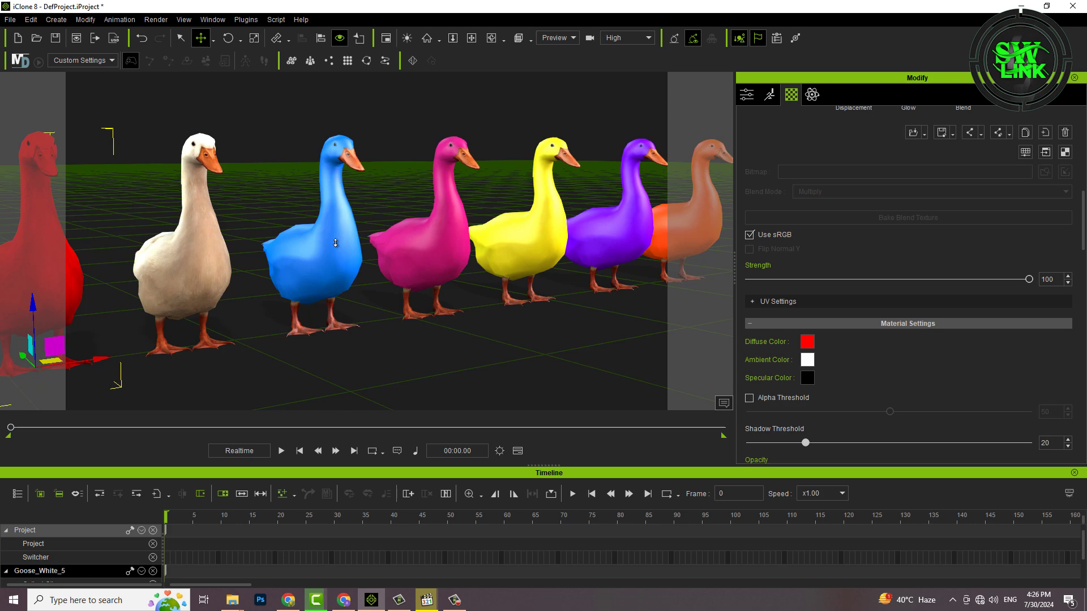
# Select the white goose and launch its diffuse texture in an external image editor.
pyautogui.moveTo(307, 193); pyautogui.dragTo(323, 263, button='right')
pyautogui.scroll(-2, 323, 262)
pyautogui.click(323, 263)
pyautogui.click(792, 95)
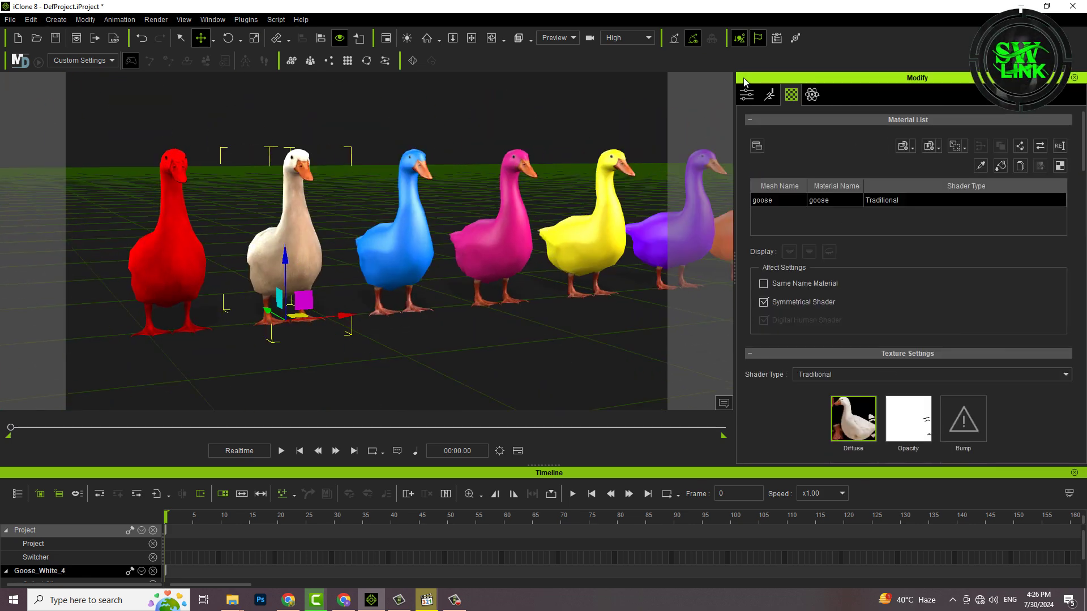
pyautogui.scroll(-5, 1050, 344)
pyautogui.scroll(-1, 1050, 345)
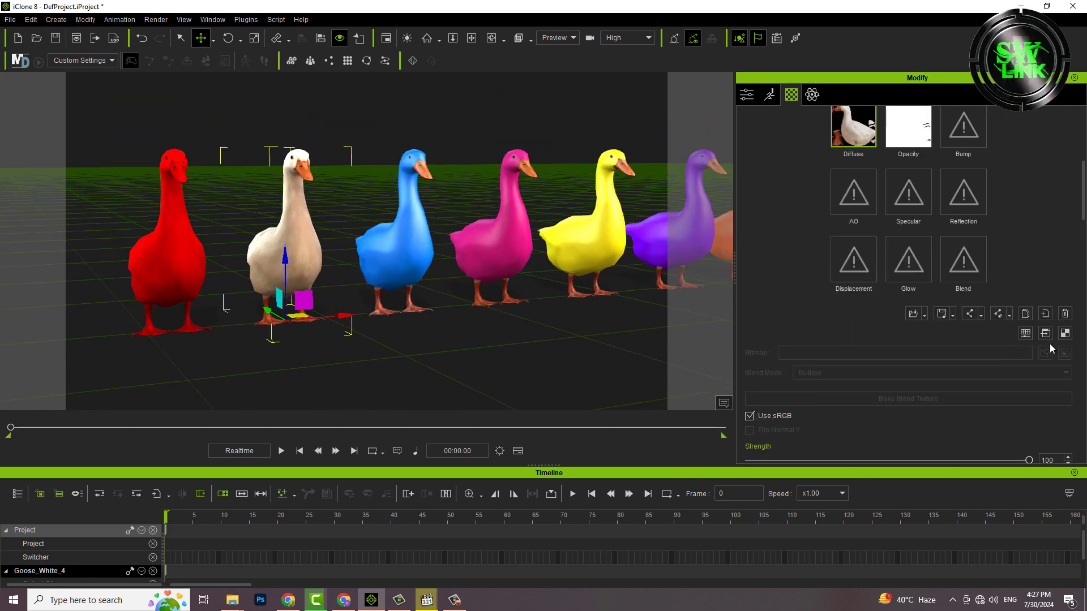
pyautogui.click(1045, 333)
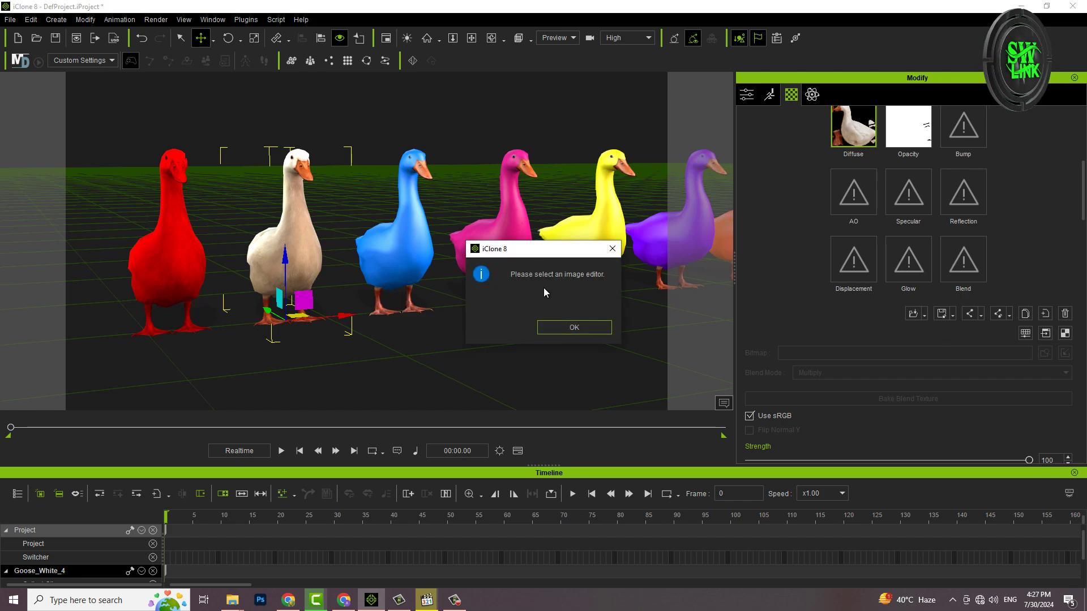
pyautogui.click(583, 330)
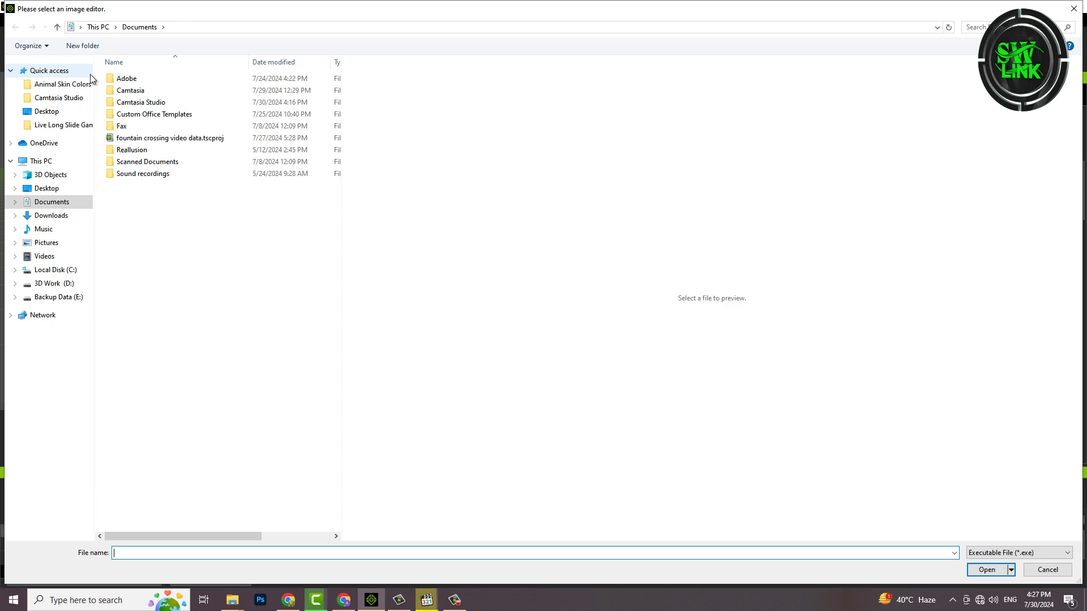
# Choose the Adobe Photoshop 2020 executable under C: Program Files as the image editor.
pyautogui.click(54, 270)
pyautogui.doubleClick(140, 137)
pyautogui.doubleClick(144, 90)
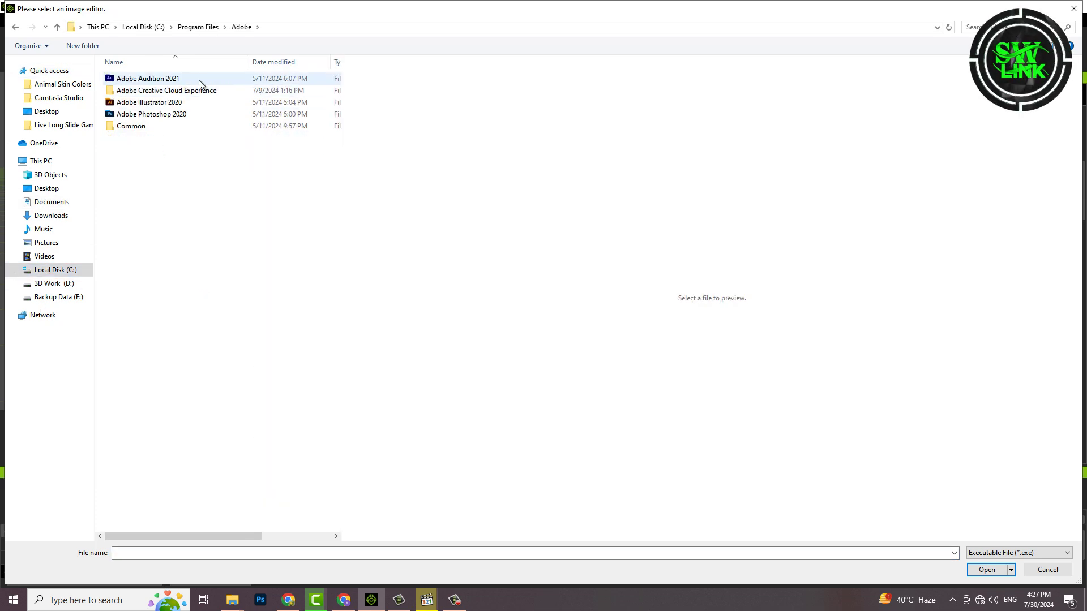
pyautogui.doubleClick(151, 113)
pyautogui.doubleClick(154, 224)
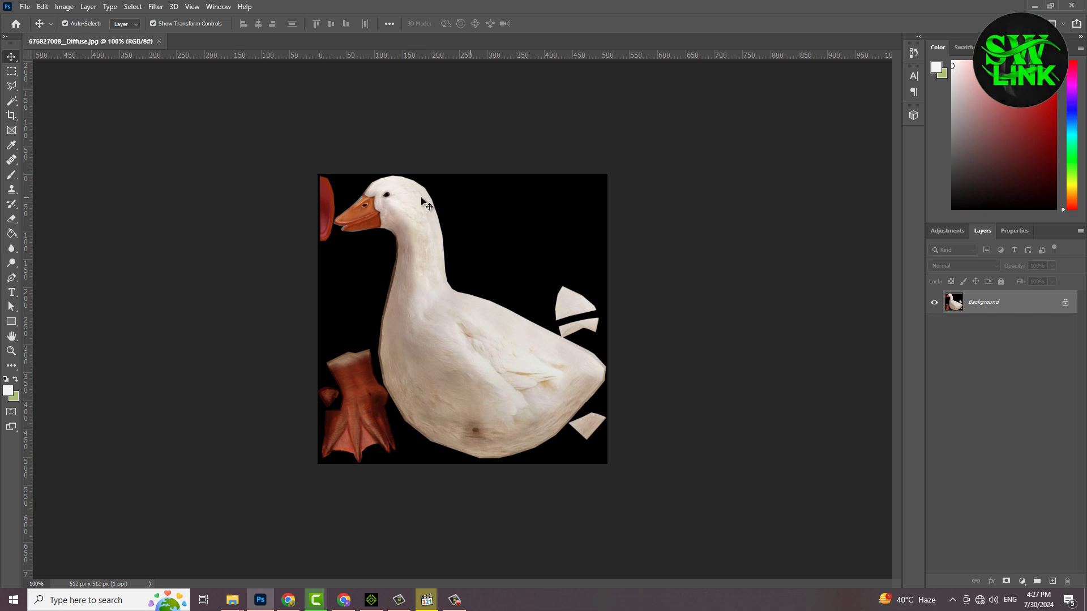
pyautogui.click(372, 600)
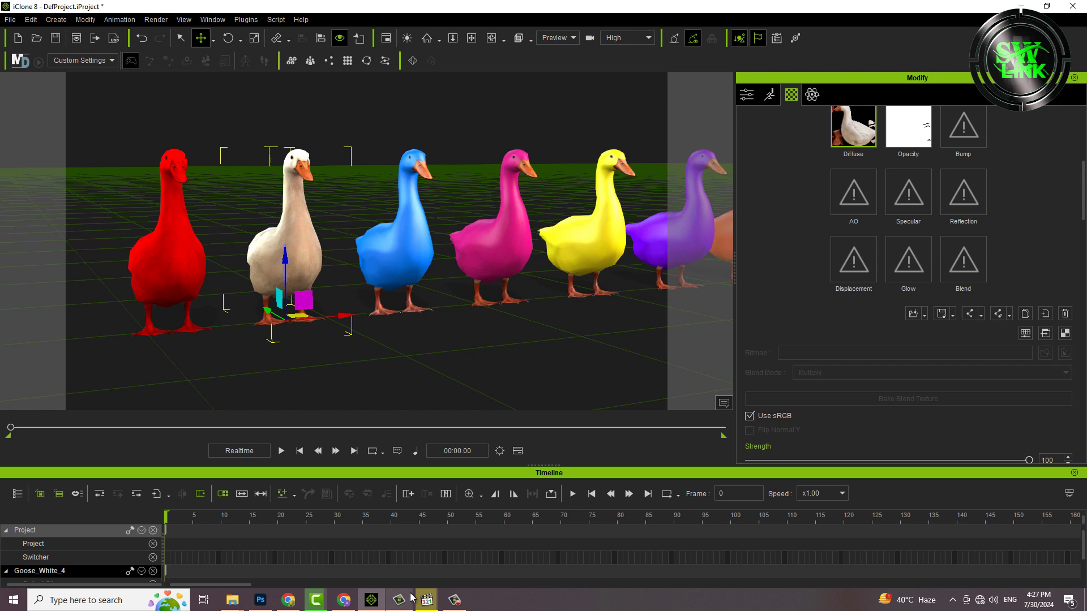
pyautogui.click(268, 601)
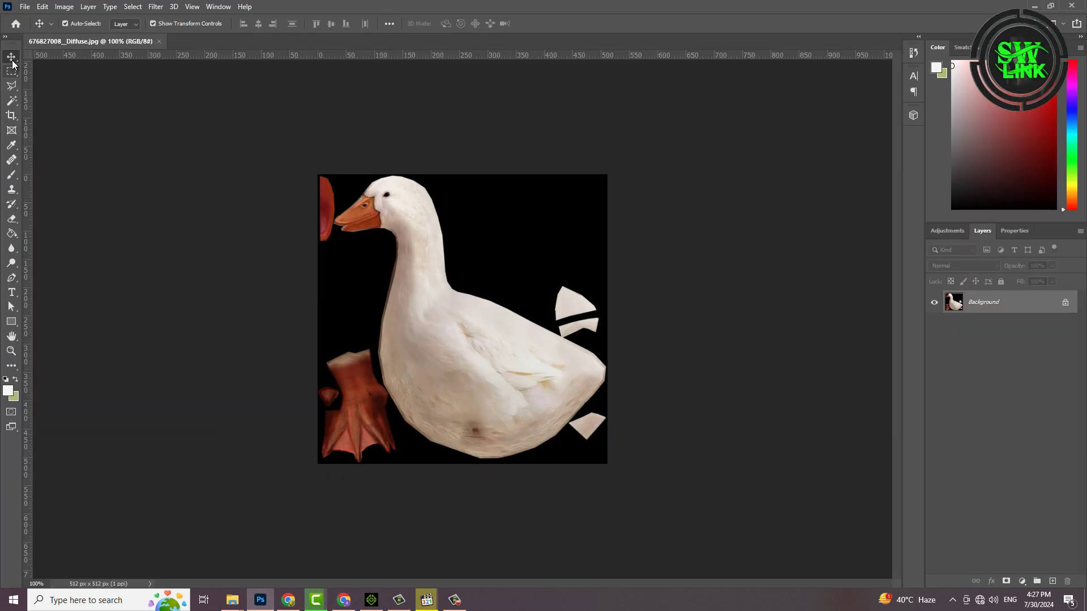
# Fit the texture to the window, add a new layer and fill it with magenta.
pyautogui.hotkey('ctrl', '0')
pyautogui.press('l')
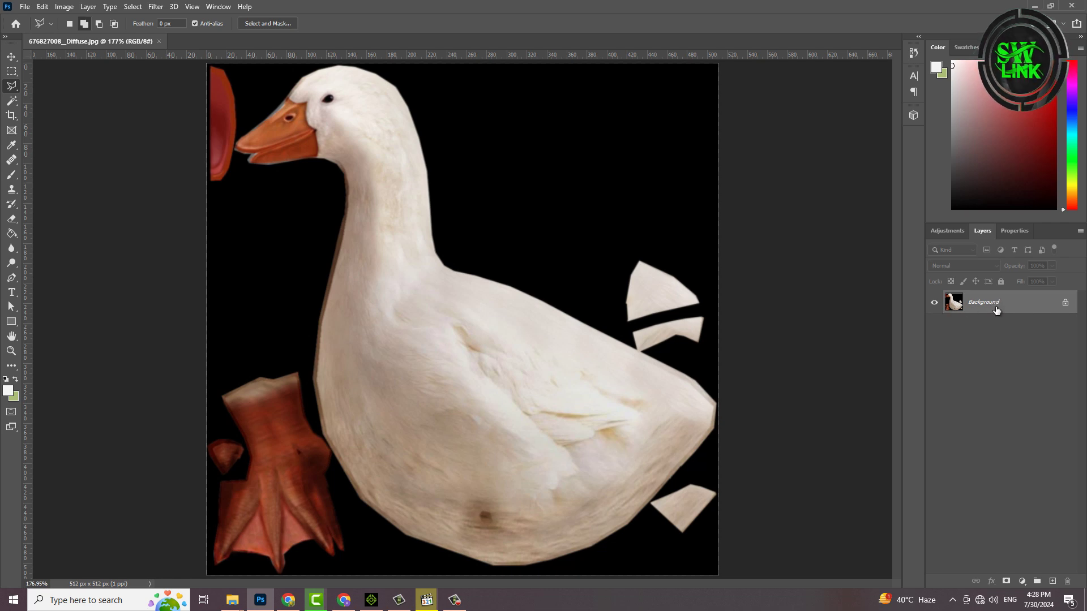
pyautogui.click(1054, 583)
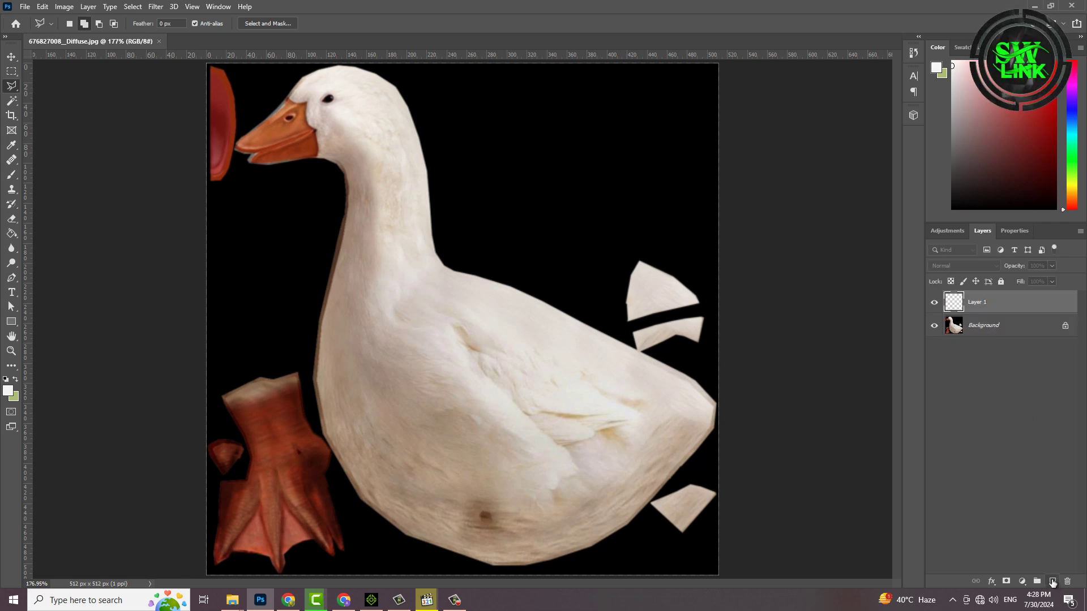
pyautogui.rightClick(10, 235)
pyautogui.click(9, 391)
pyautogui.moveTo(925, 218); pyautogui.dragTo(757, 181)
pyautogui.click(752, 232)
pyautogui.click(851, 202)
pyautogui.click(497, 235)
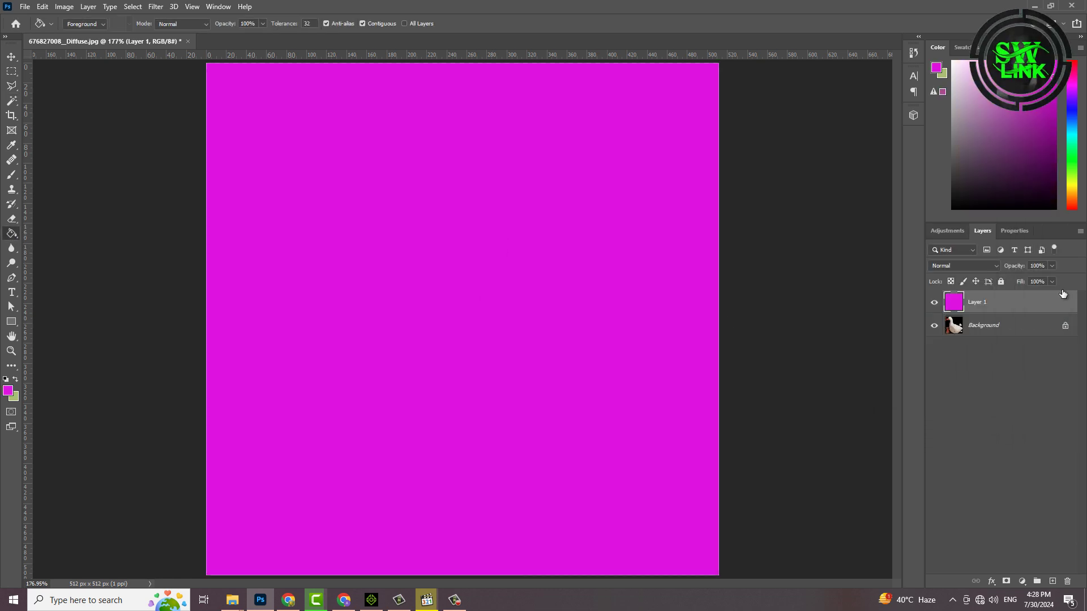
# Fade the magenta layer to about 2% opacity and switch to the Background layer.
pyautogui.click(1051, 265)
pyautogui.moveTo(1057, 280); pyautogui.dragTo(1002, 279)
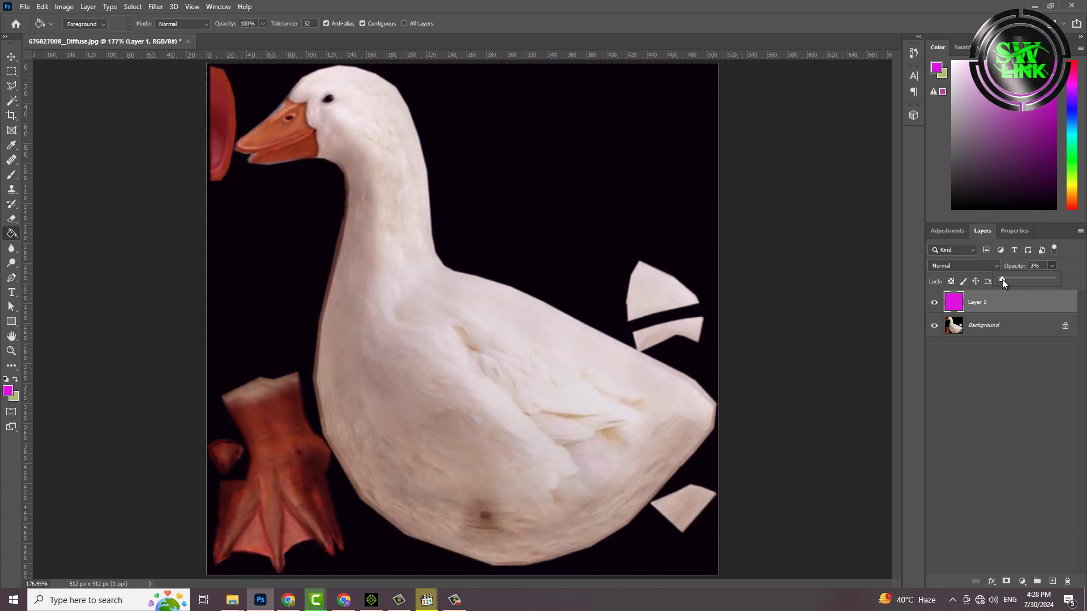
pyautogui.click(12, 57)
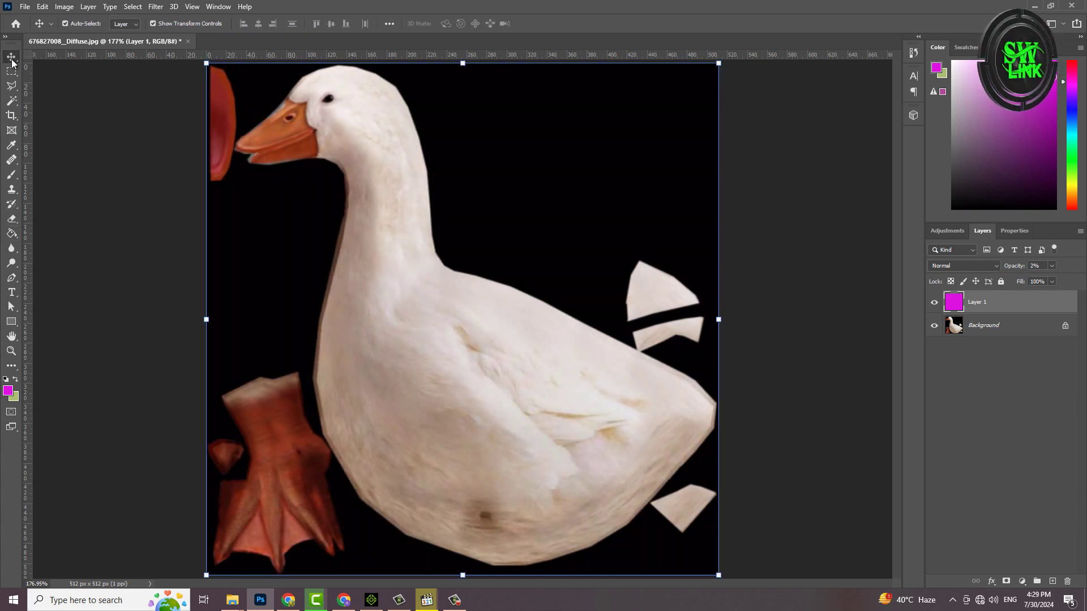
pyautogui.click(155, 143)
# Zoom in, Magic Wand the red shape at the left edge, nudge overlay opacity, then deselect.
pyautogui.hotkey('ctrl', '+')
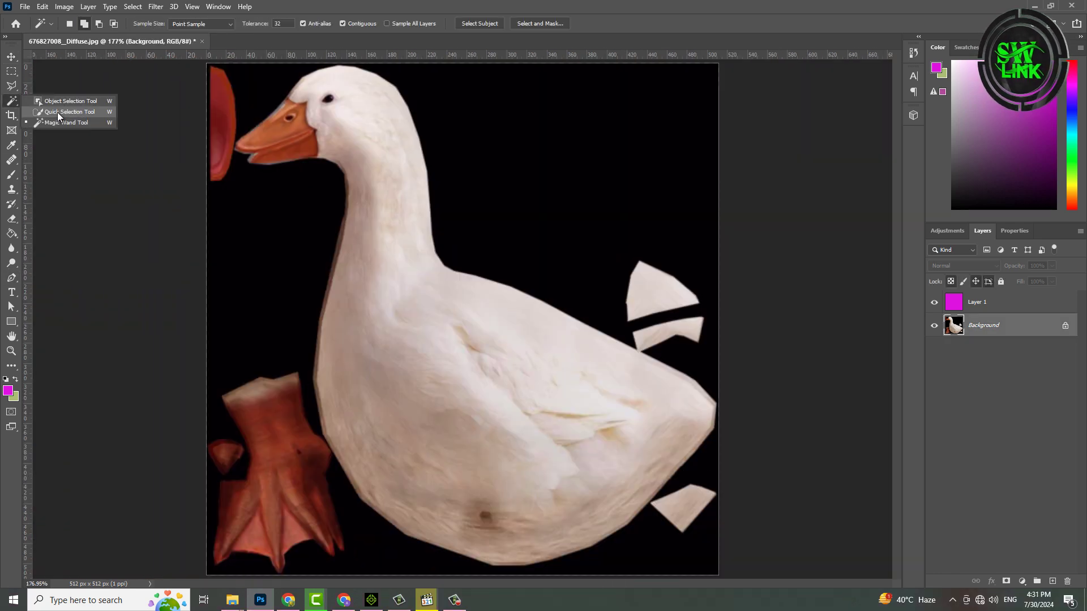
pyautogui.click(55, 121)
pyautogui.hotkey('ctrl', '+')
pyautogui.hotkey('ctrl', '+')
pyautogui.click(374, 236)
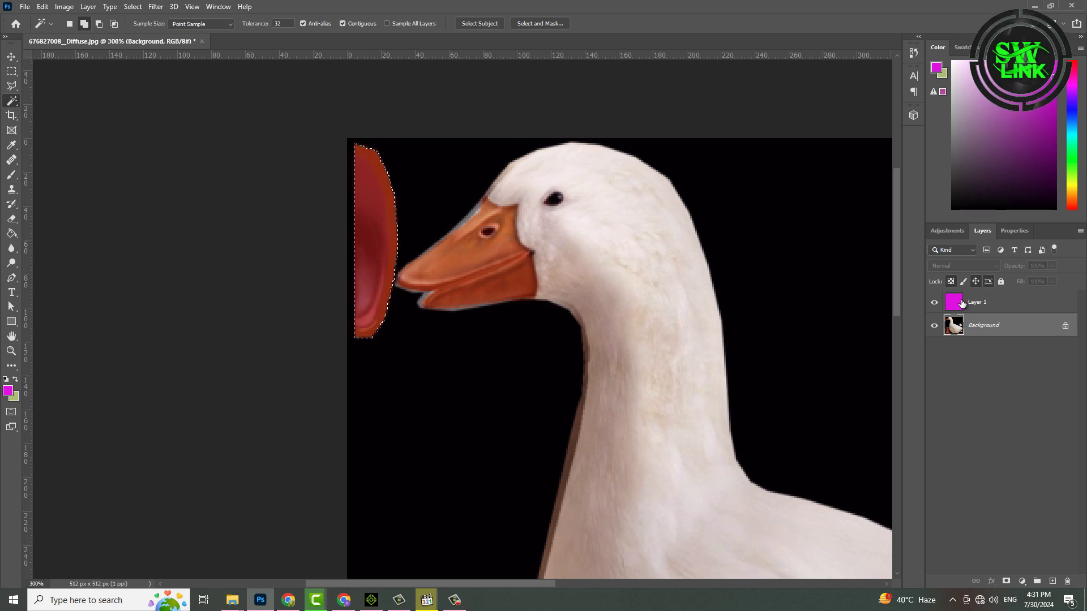
pyautogui.click(956, 304)
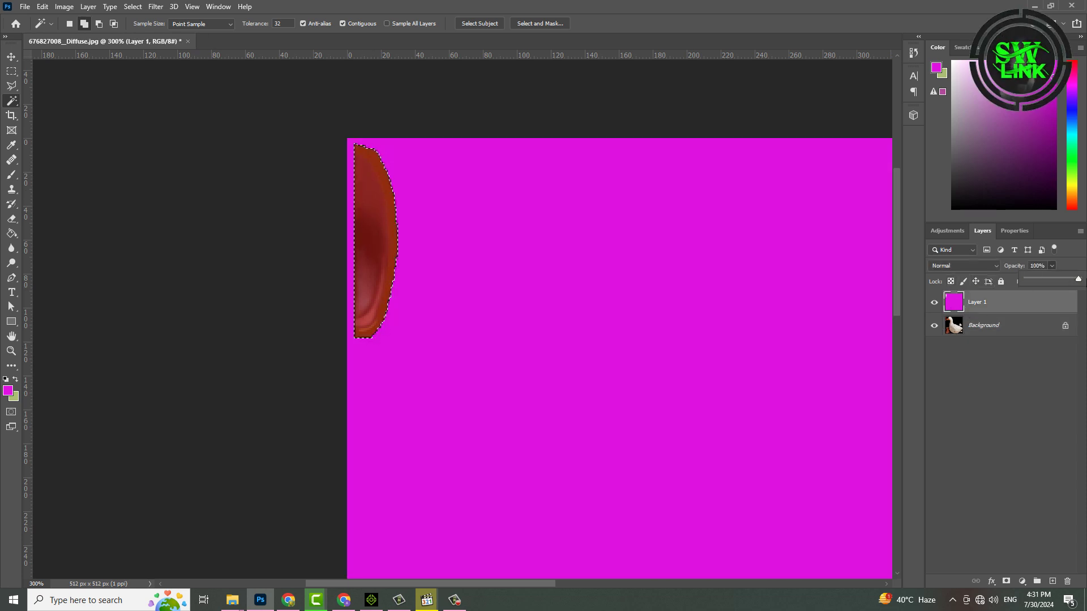
pyautogui.moveTo(1029, 279); pyautogui.dragTo(1028, 280)
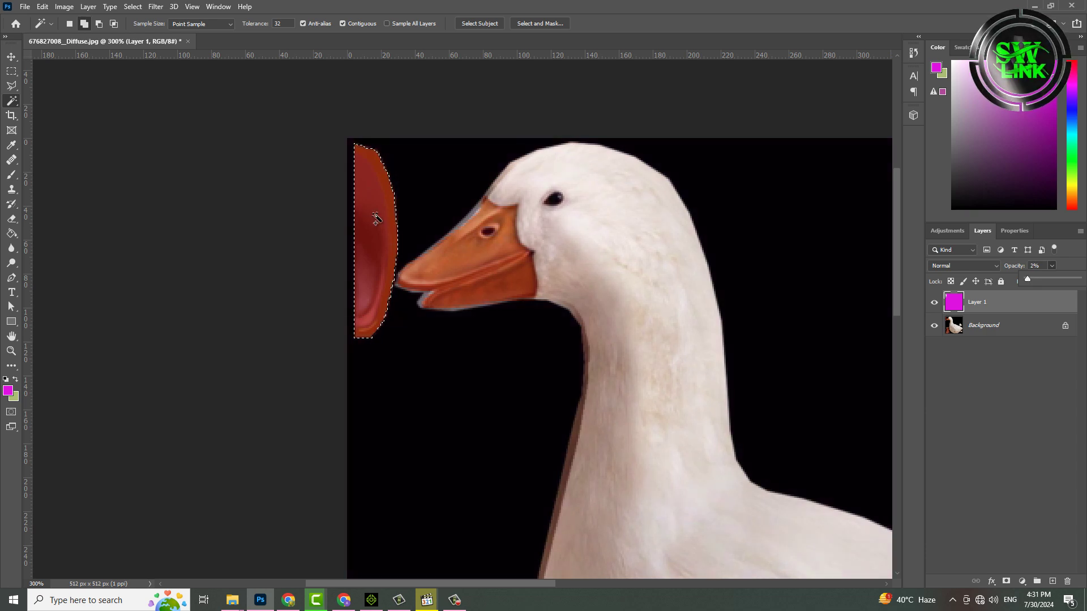
pyautogui.click(133, 6)
# Select the beak, eye, foot and toe on Background, then activate the magenta layer to cut them out.
pyautogui.click(144, 34)
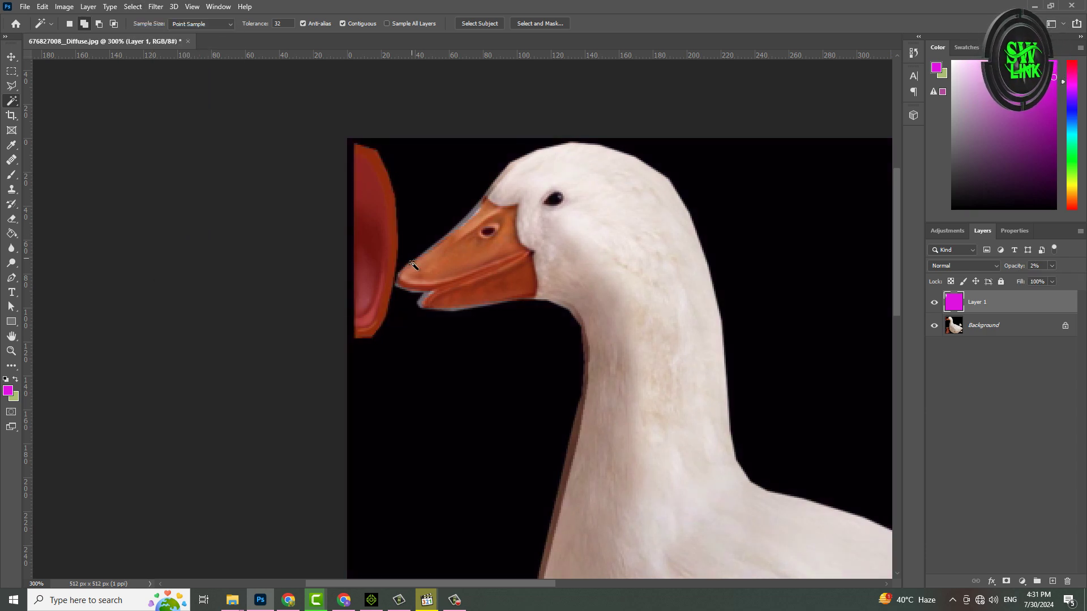
pyautogui.click(983, 326)
pyautogui.click(438, 267)
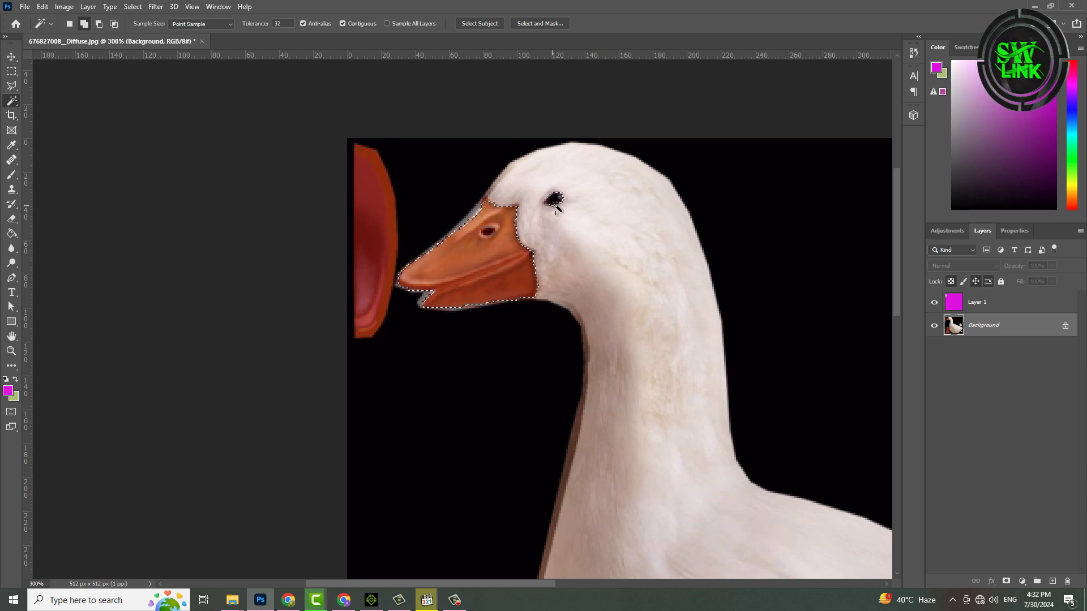
pyautogui.scroll(-10, 554, 202)
pyautogui.keyDown('shift'); pyautogui.click(436, 283); pyautogui.keyUp('shift')
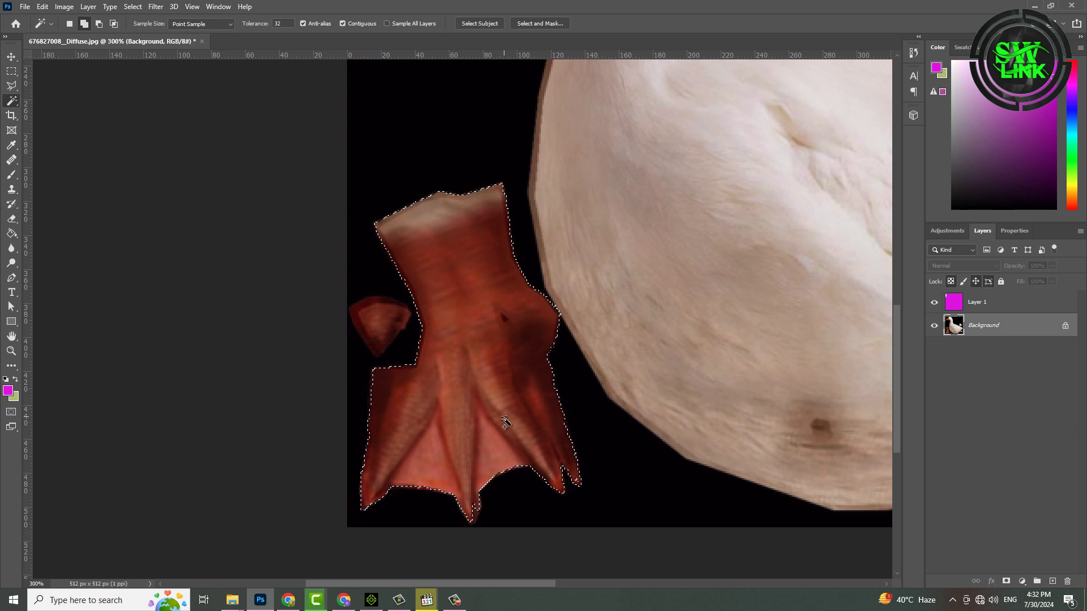
pyautogui.scroll(-1, 505, 422)
pyautogui.keyDown('shift'); pyautogui.click(376, 279); pyautogui.keyUp('shift')
pyautogui.keyDown('alt'); pyautogui.scroll(-3, 585, 399); pyautogui.keyUp('alt')
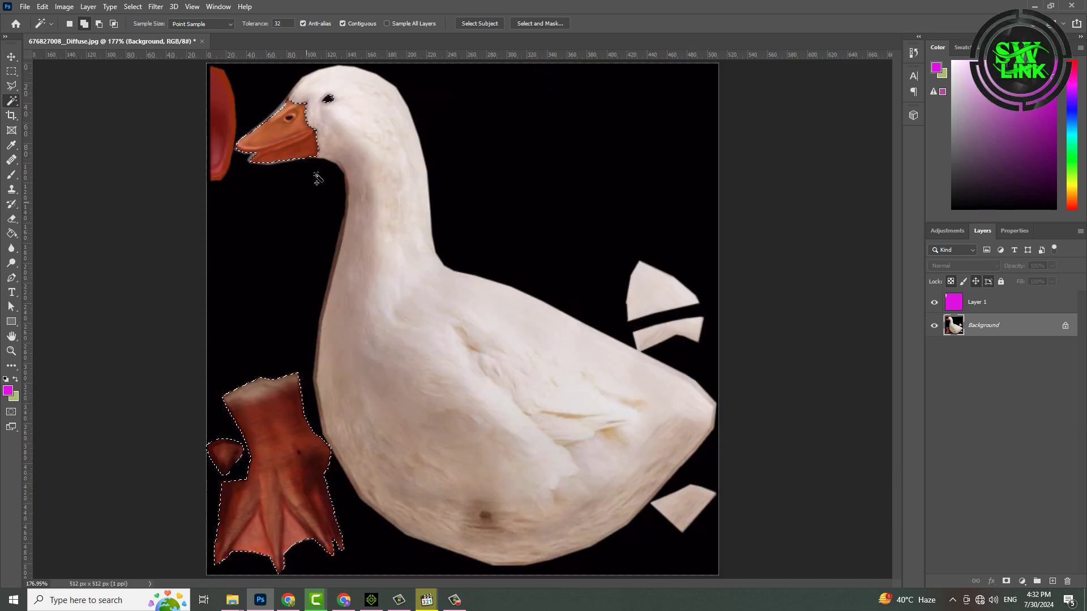
pyautogui.click(954, 304)
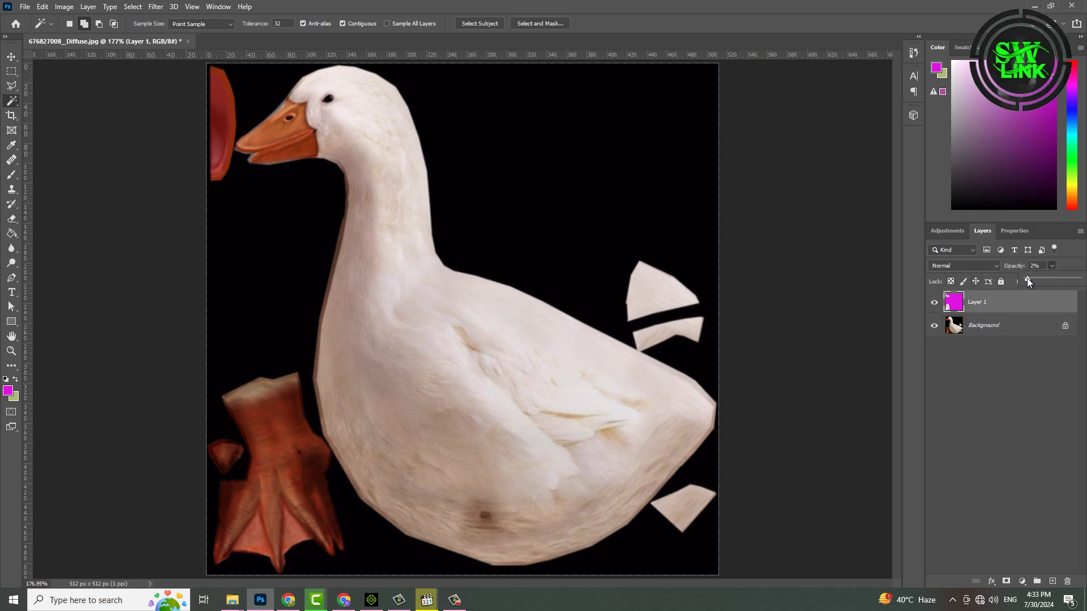
# Set overlay opacity to 60% and save Duck Pink.png in a new Duck Texture folder.
pyautogui.press('0')
pyautogui.click(935, 326)
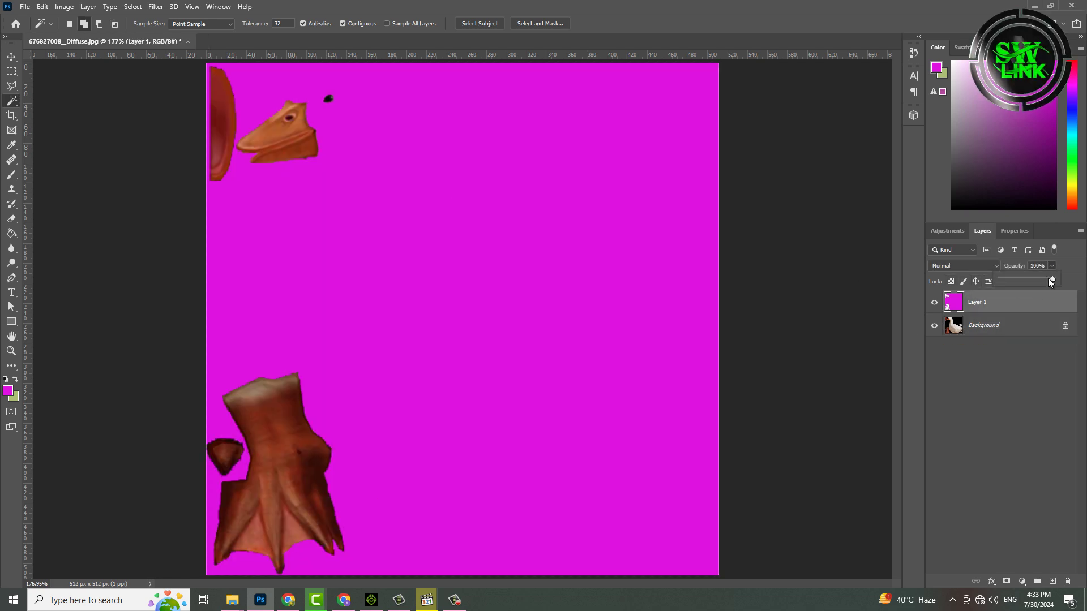
pyautogui.moveTo(1039, 281); pyautogui.dragTo(1032, 281)
pyautogui.hotkey('shift', 'ctrl', 's')
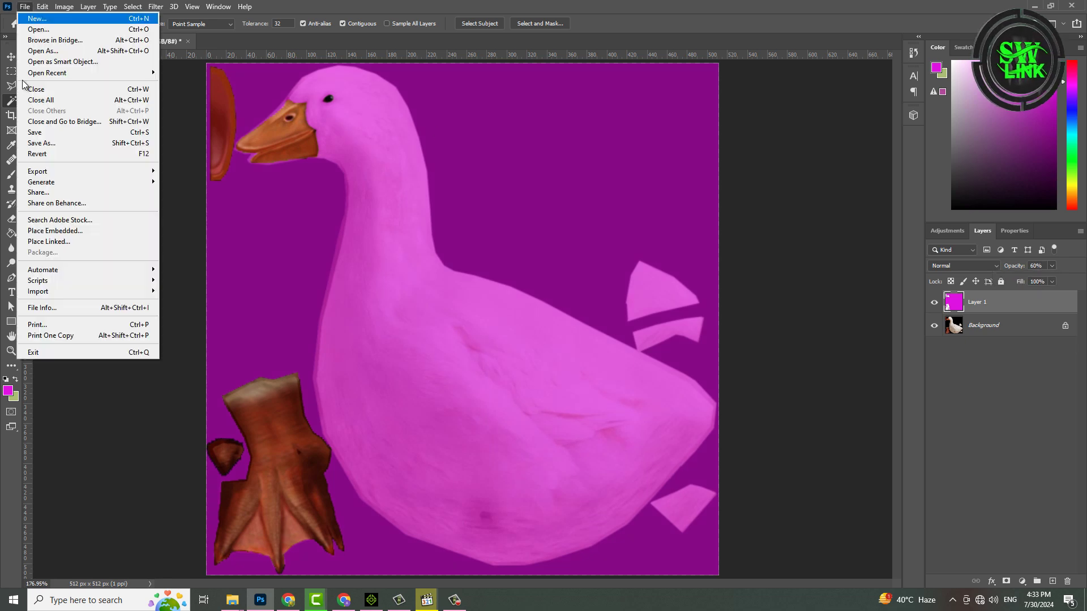
pyautogui.click(538, 343)
pyautogui.click(504, 248)
pyautogui.hotkey('ctrl', 'shift', 'n')
pyautogui.write('Duck Texture')
pyautogui.press('Return')
pyautogui.press('Return')
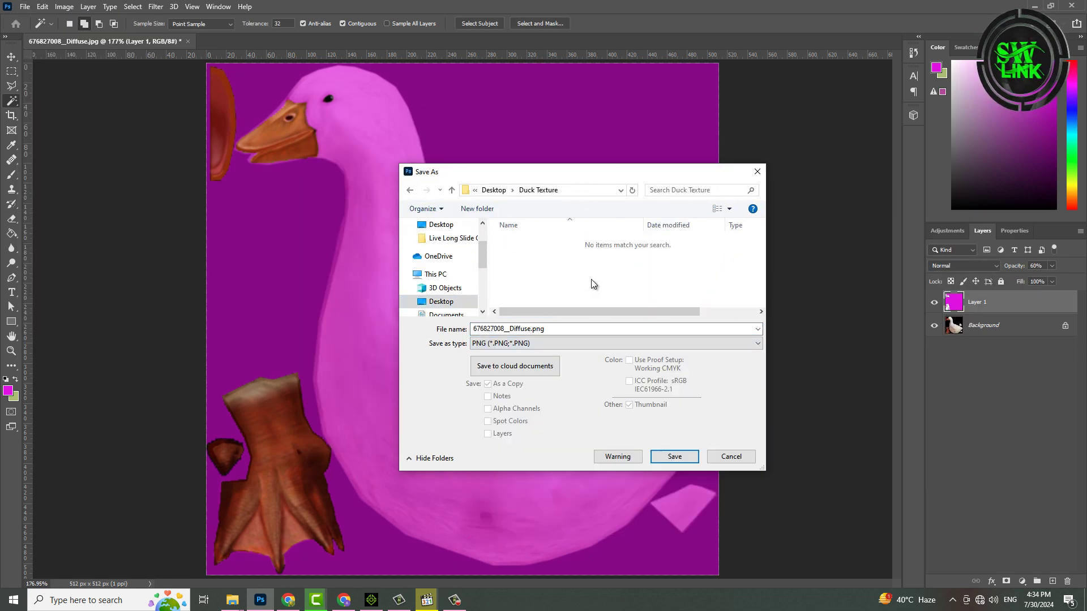
pyautogui.write('Duck Pink')
pyautogui.press('Return')
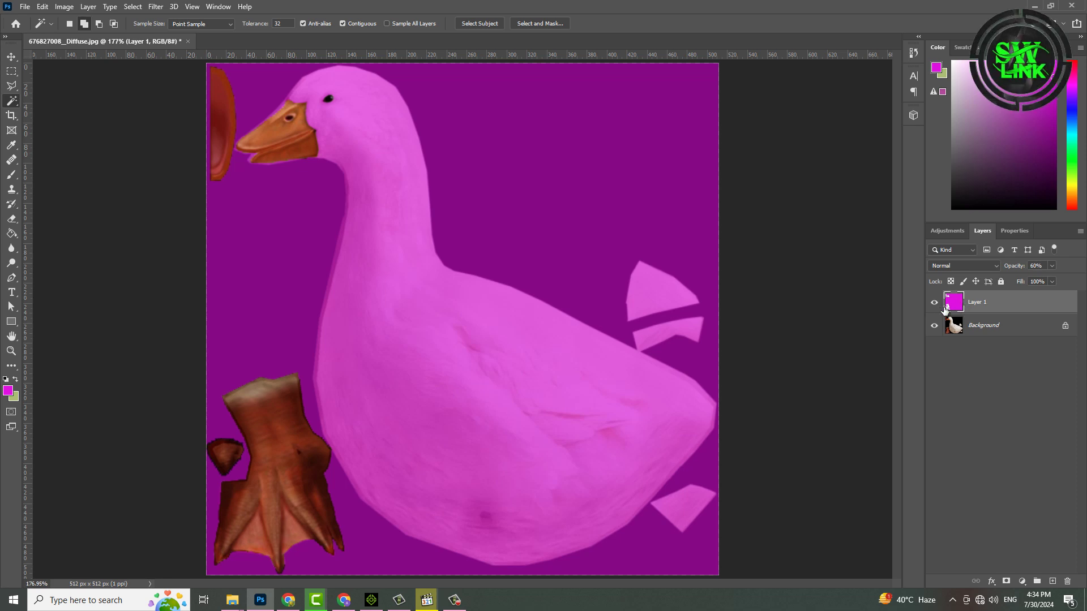
# Hue-shift the overlay from purple to blue and save the texture as Duck Blue.png.
pyautogui.keyDown('ctrl'); pyautogui.click(957, 304); pyautogui.keyUp('ctrl')
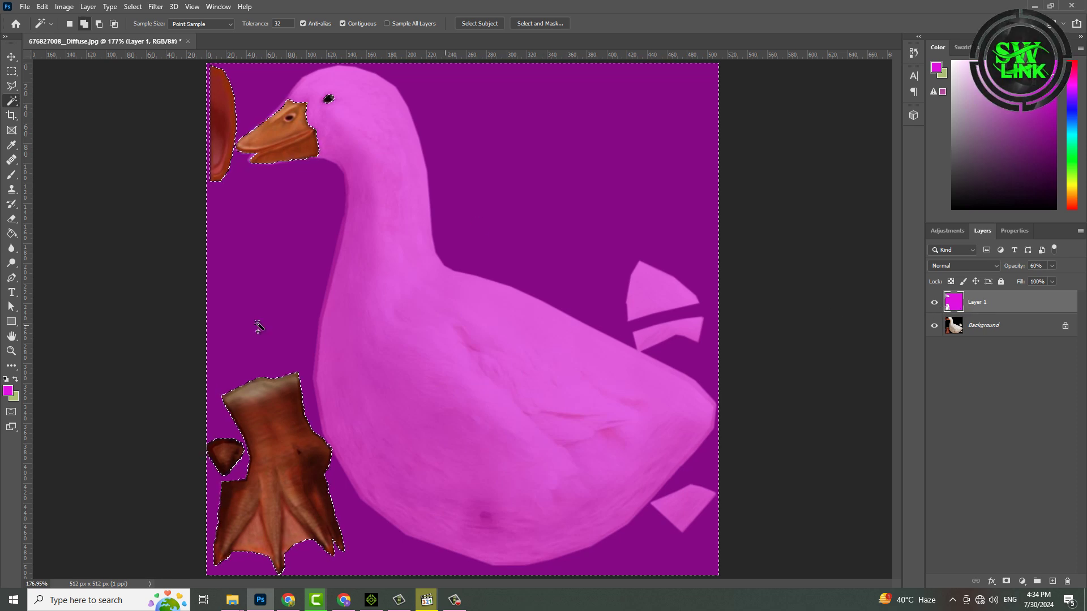
pyautogui.hotkey('ctrl', 'u')
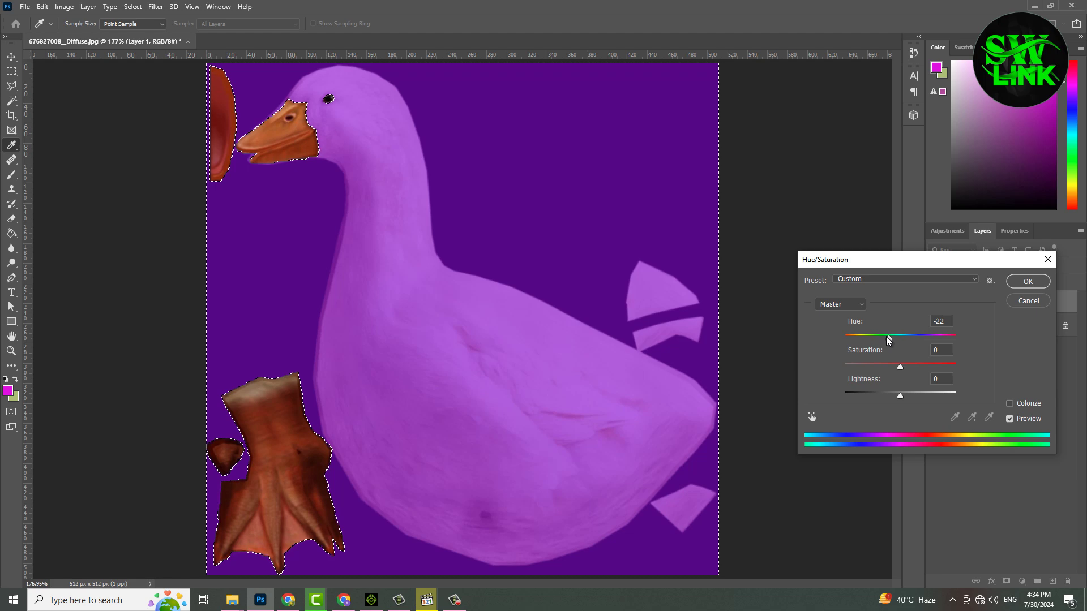
pyautogui.moveTo(900, 339); pyautogui.dragTo(938, 338)
pyautogui.click(1026, 281)
pyautogui.hotkey('ctrl', 'd')
pyautogui.hotkey('ctrl', 'shift', 's')
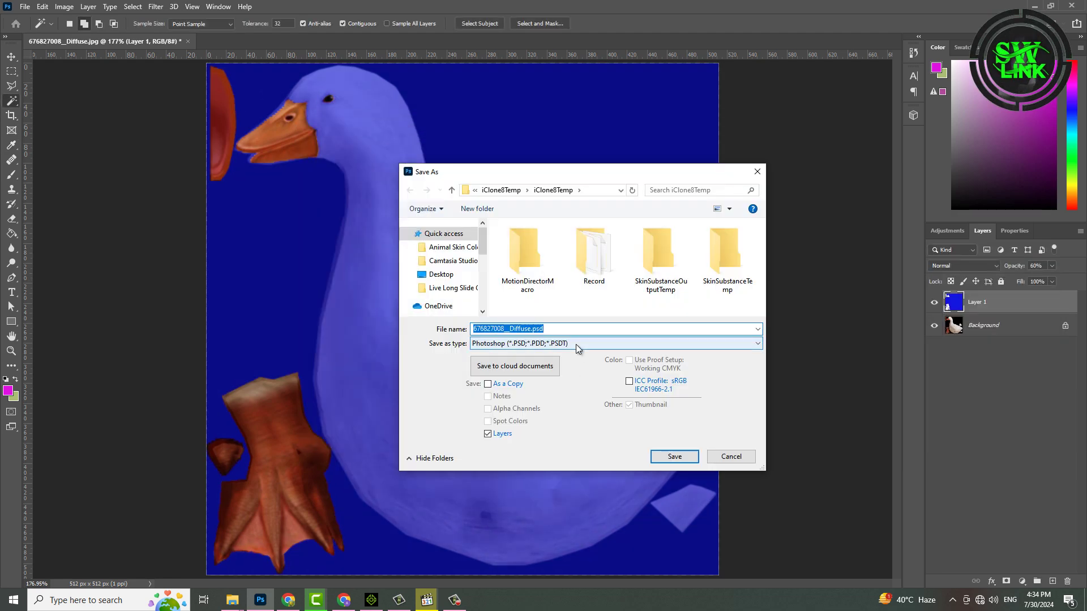
pyautogui.click(575, 345)
pyautogui.click(539, 380)
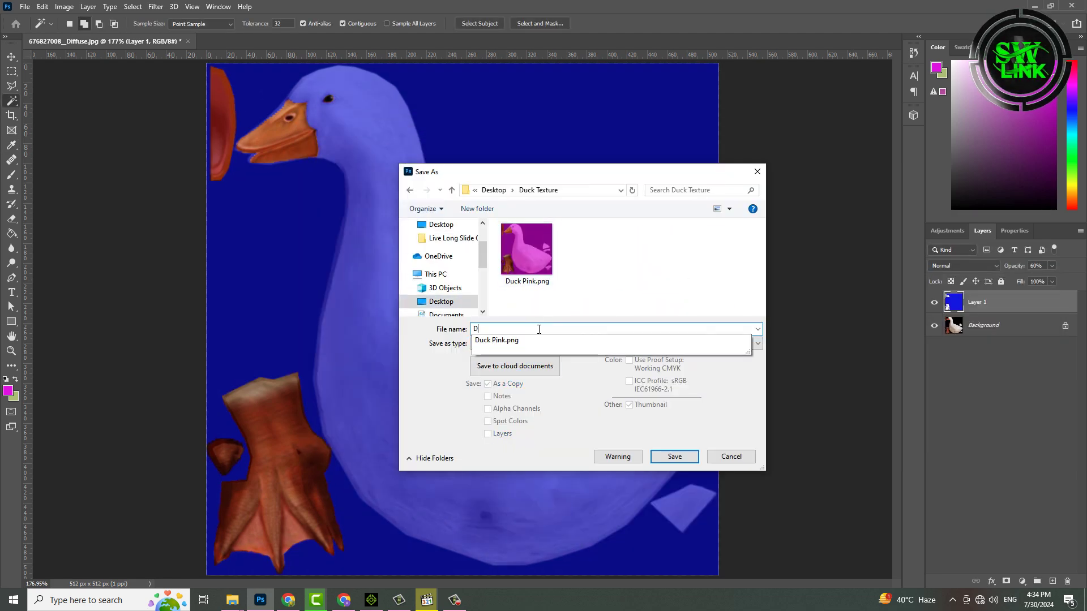
pyautogui.write('Duck Blue')
pyautogui.press('Return')
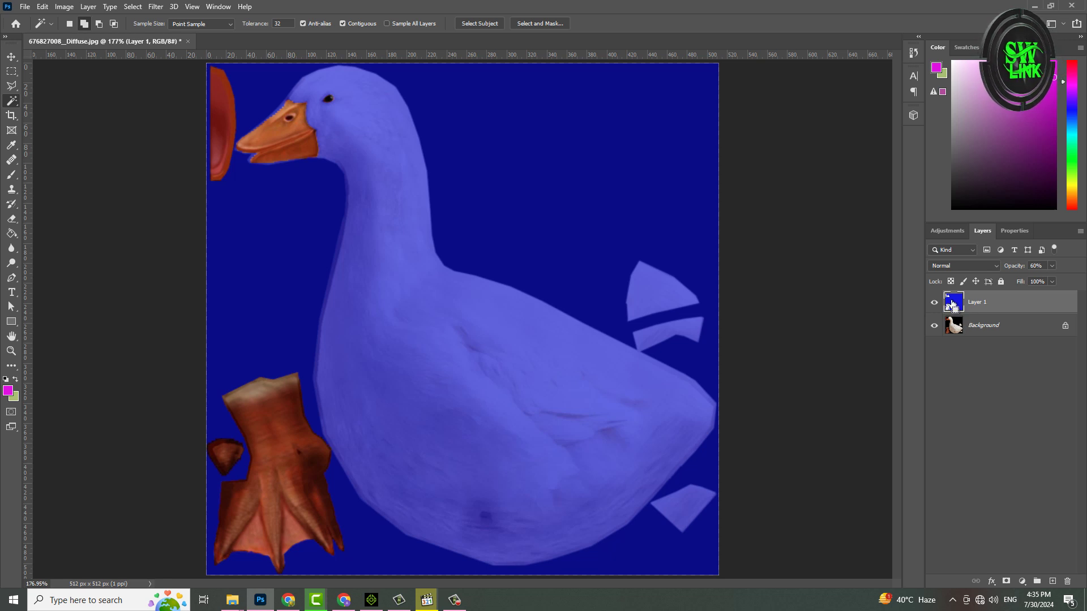
# Hue-shift the overlay to +105 pink-red and save the texture as Duck Red.png.
pyautogui.keyDown('ctrl'); pyautogui.click(951, 304); pyautogui.keyUp('ctrl')
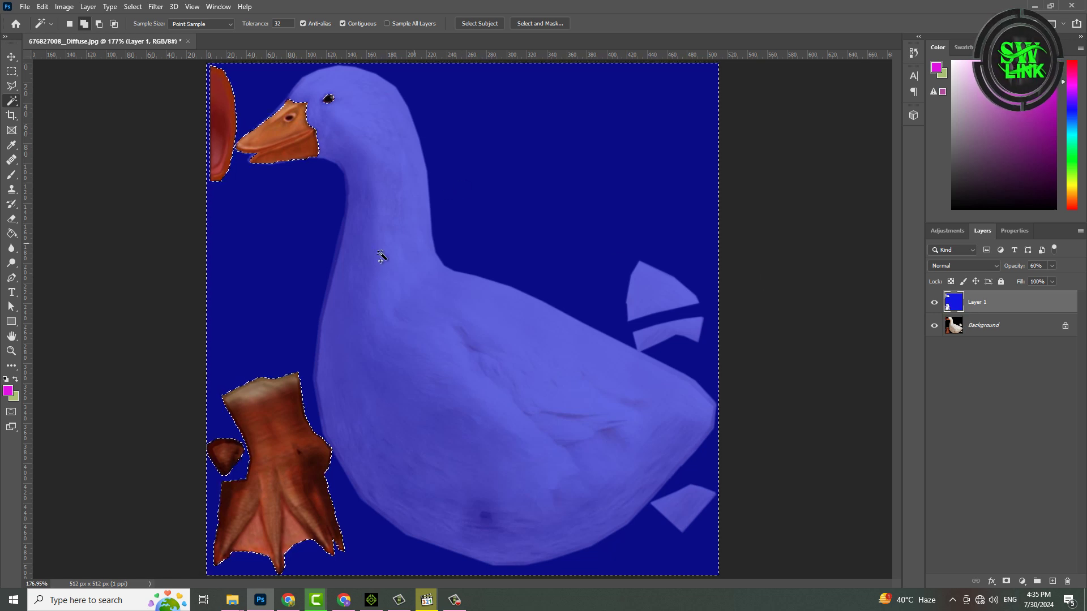
pyautogui.hotkey('ctrl', 'u')
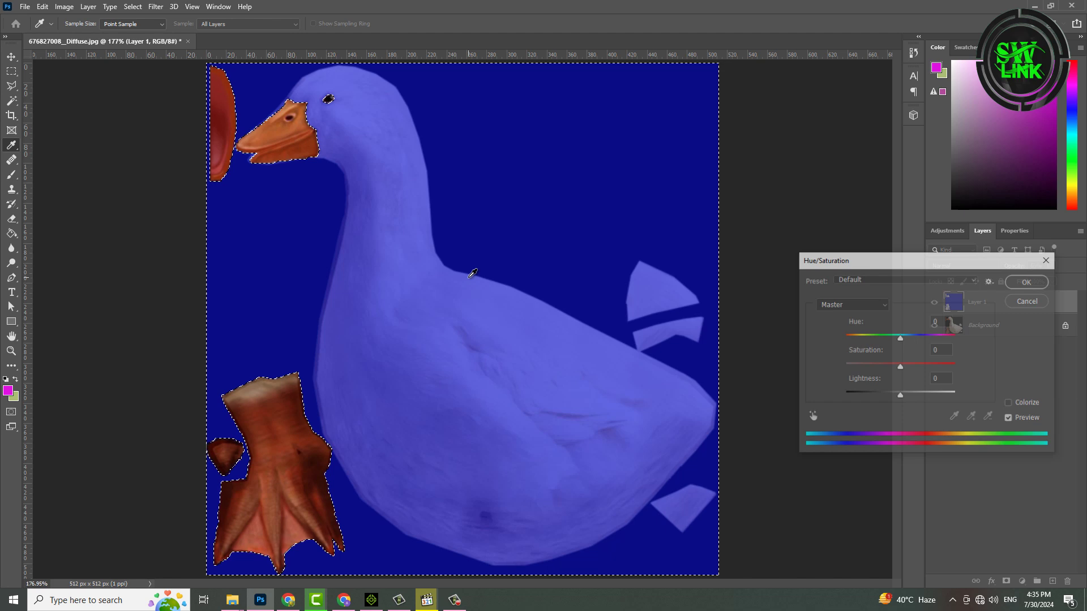
pyautogui.moveTo(900, 337); pyautogui.dragTo(939, 338)
pyautogui.click(940, 350)
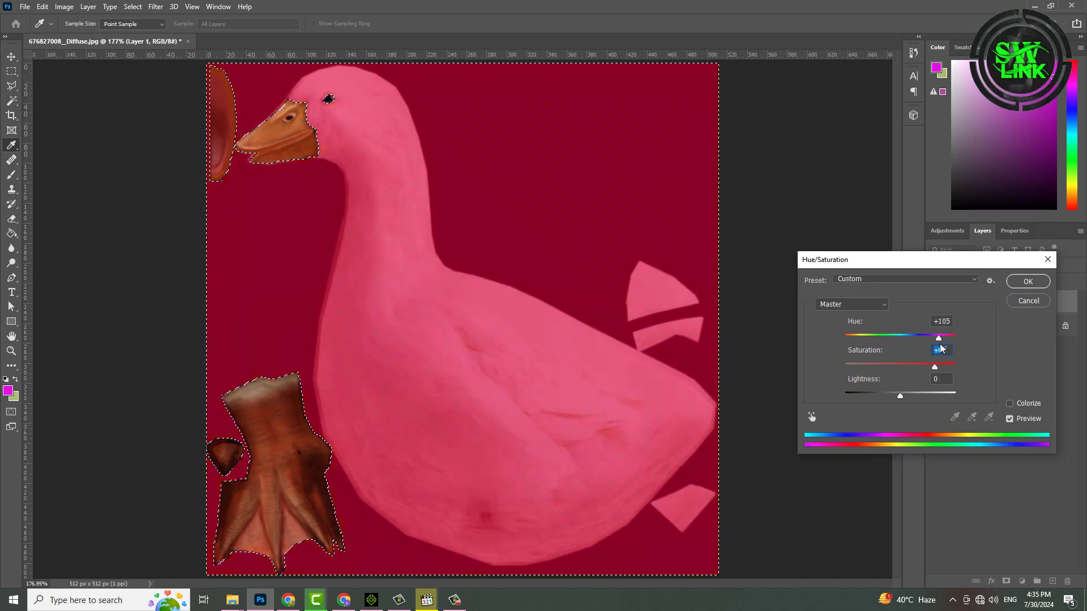
pyautogui.press('Return')
pyautogui.hotkey('ctrl', 'd')
pyautogui.hotkey('ctrl', 'shift', 's')
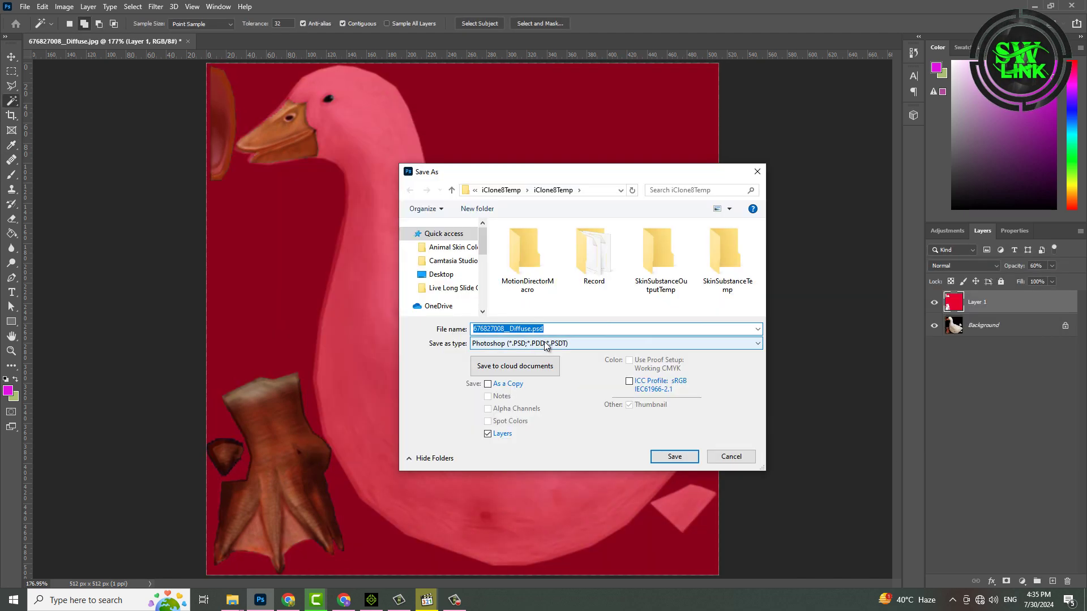
pyautogui.write('Duck Red')
pyautogui.press('Return')
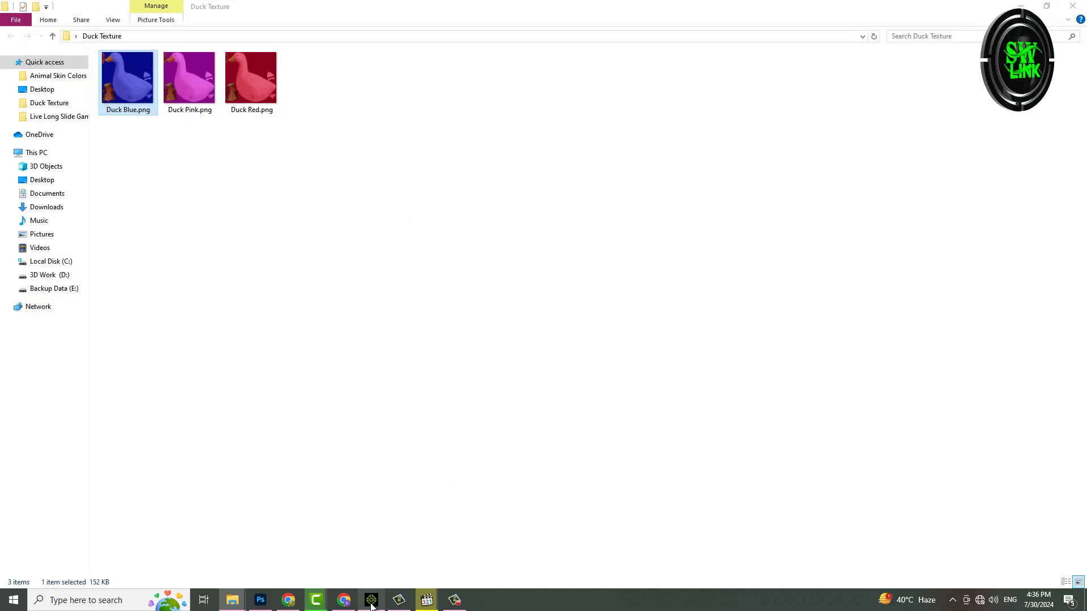
# Back in iClone, duplicate the white goose and move the copy to the right.
pyautogui.click(370, 600)
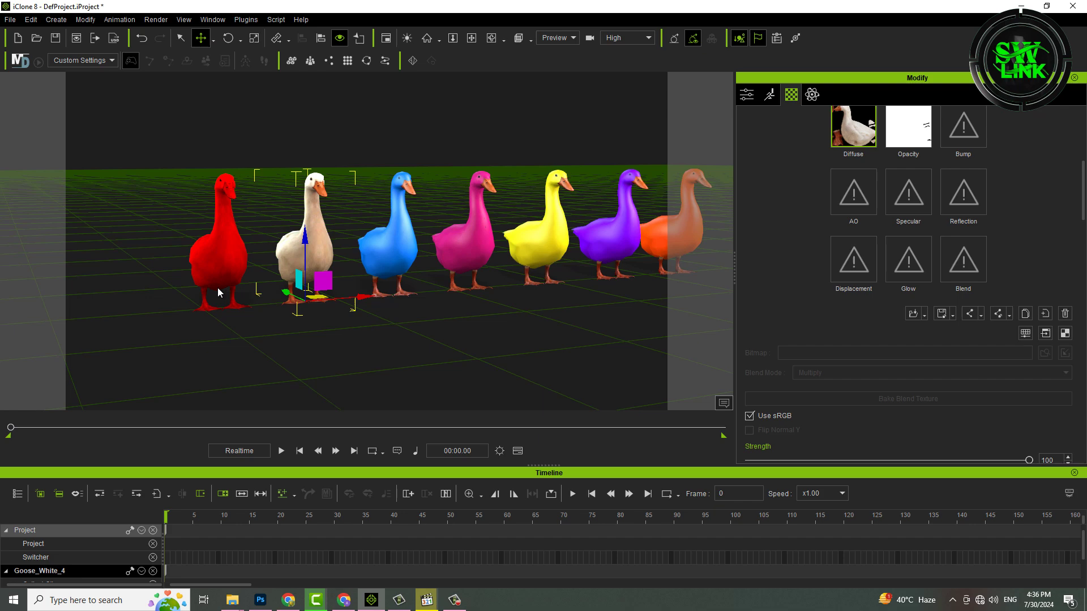
pyautogui.moveTo(217, 288)
pyautogui.mouseDown(button='right')
pyautogui.moveTo(466, 288)
pyautogui.moveTo(383, 302)
pyautogui.moveTo(454, 297)
pyautogui.mouseUp(button='right')
pyautogui.hotkey('ctrl', 'd')
pyautogui.moveTo(454, 297); pyautogui.dragTo(600, 290)
pyautogui.moveTo(599, 290)
pyautogui.mouseDown(button='right')
pyautogui.moveTo(502, 299)
pyautogui.moveTo(599, 252)
pyautogui.mouseUp(button='right')
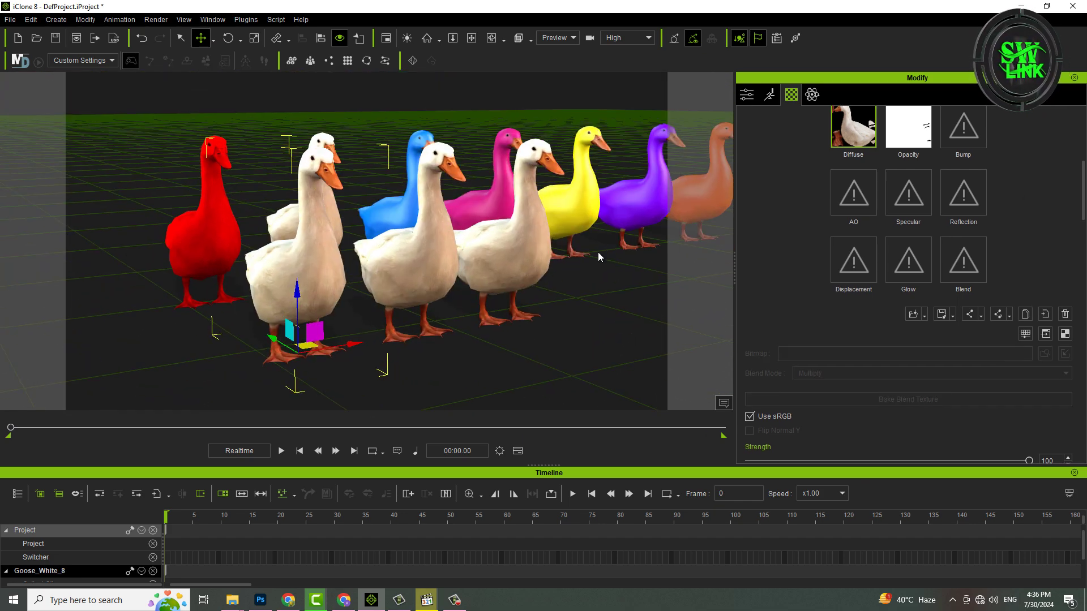
# Duplicate the white goose again and load Duck Pink from Duck Texture as its diffuse.
pyautogui.hotkey('ctrl', 'd')
pyautogui.doubleClick(853, 419)
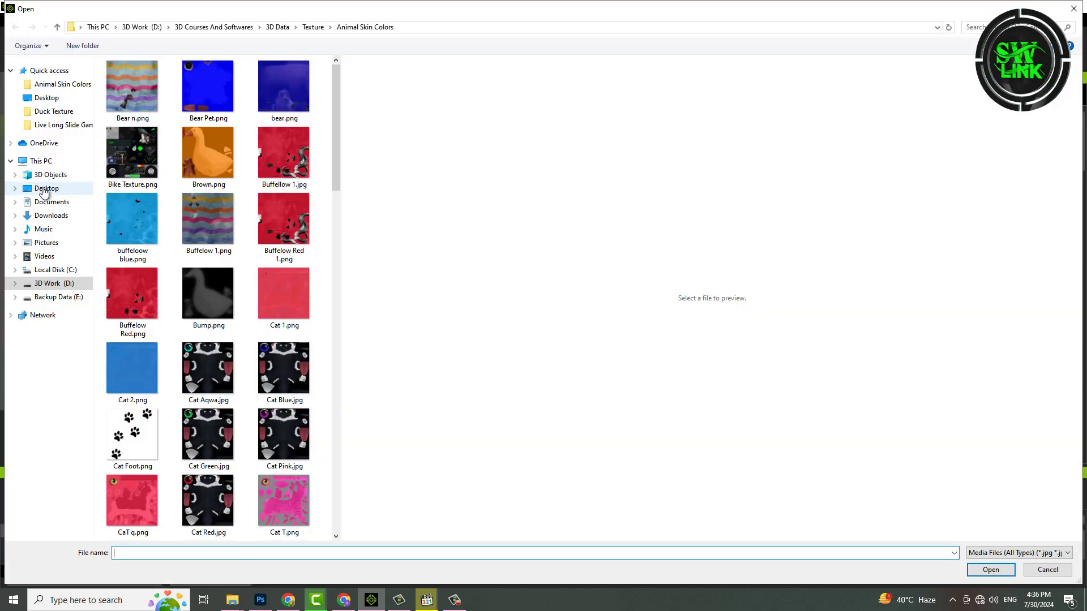
pyautogui.click(27, 179)
pyautogui.click(298, 92)
pyautogui.doubleClick(298, 92)
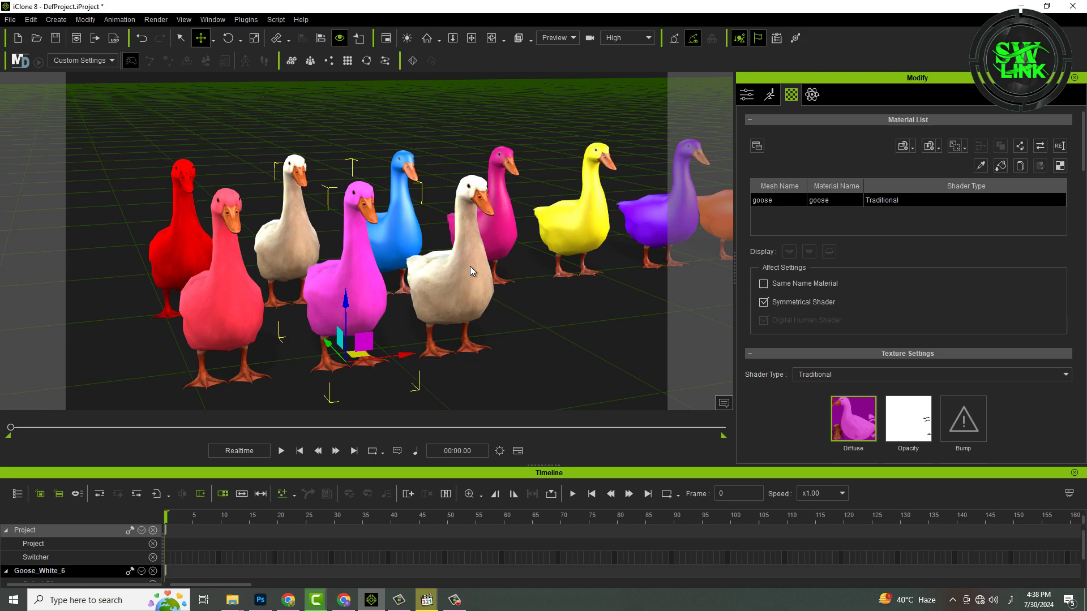
# Give another white goose the Duck Blue diffuse texture and view the row from the side.
pyautogui.click(470, 266)
pyautogui.doubleClick(853, 419)
pyautogui.doubleClick(132, 86)
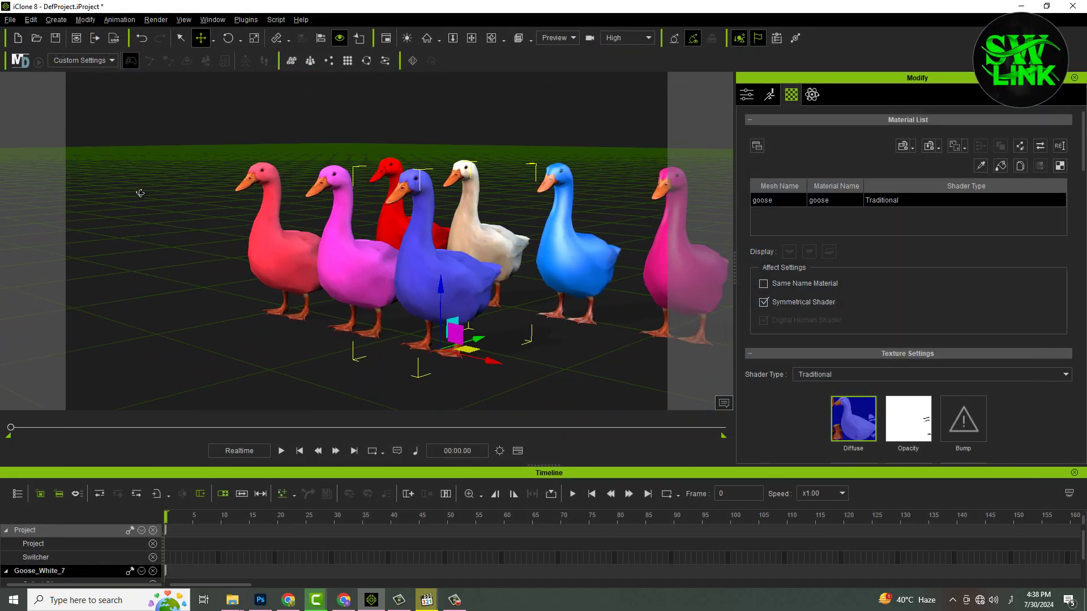
pyautogui.moveTo(469, 263); pyautogui.dragTo(534, 224, button='middle')
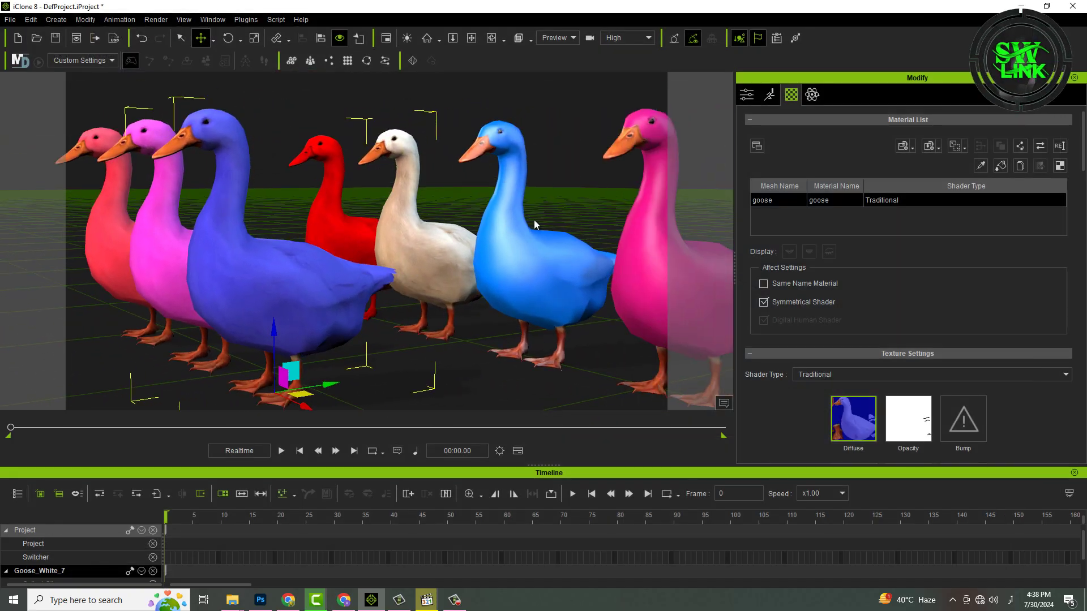
pyautogui.scroll(-3, 227, 216)
pyautogui.scroll(-3, 304, 264)
pyautogui.scroll(-3, 340, 265)
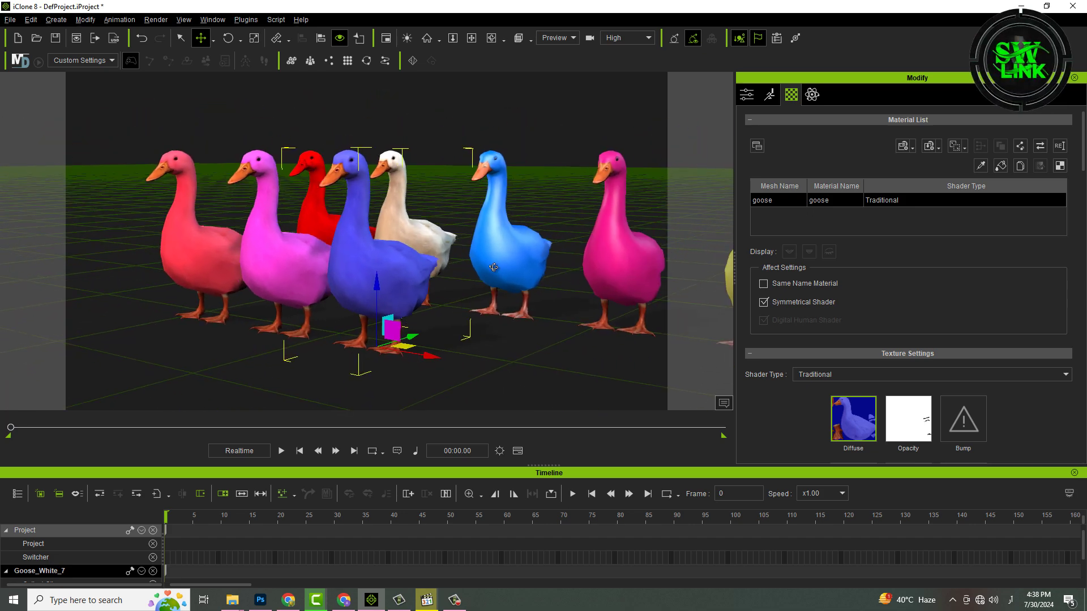
pyautogui.scroll(-2, 372, 266)
pyautogui.scroll(-5, 822, 291)
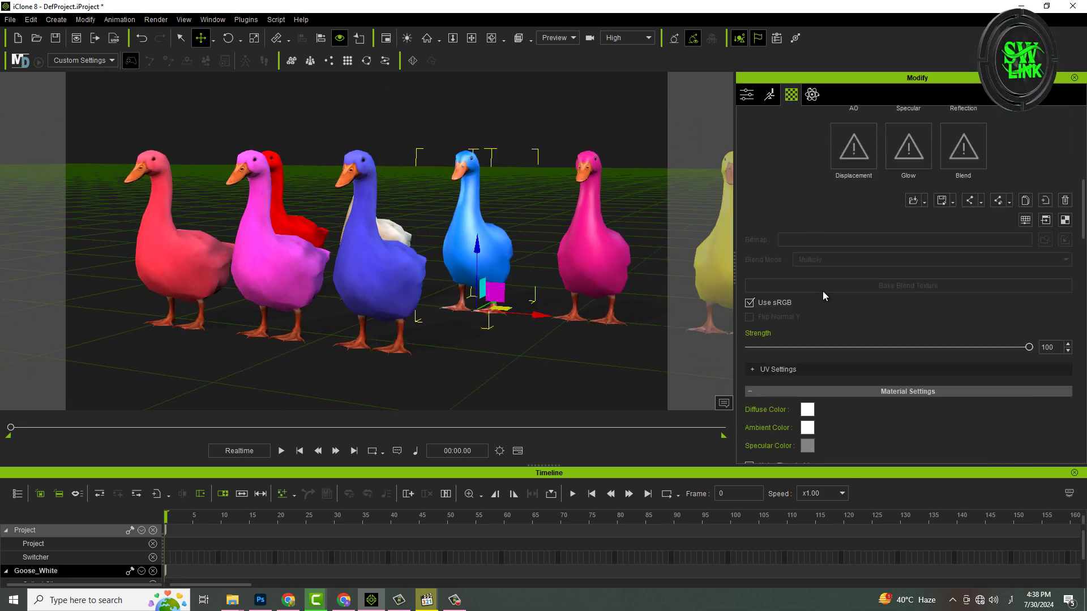
pyautogui.scroll(-3, 815, 302)
# Set the goose material's Specular Color to grey and orbit to check the flock.
pyautogui.click(807, 310)
pyautogui.click(670, 255)
pyautogui.click(607, 404)
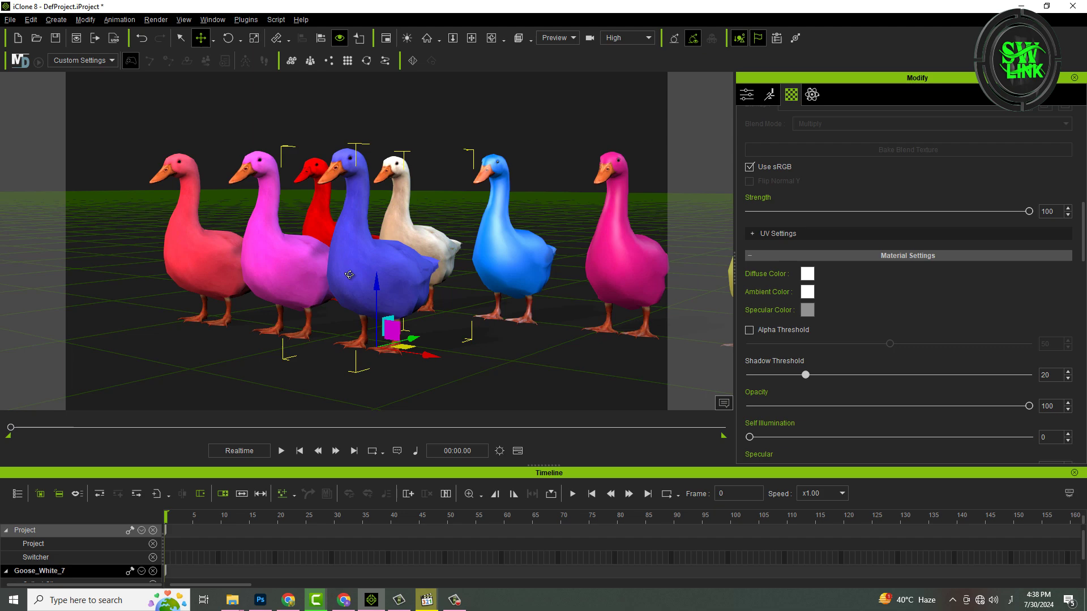
pyautogui.scroll(-5, 934, 293)
pyautogui.scroll(-3, 931, 314)
pyautogui.moveTo(749, 335); pyautogui.dragTo(799, 335)
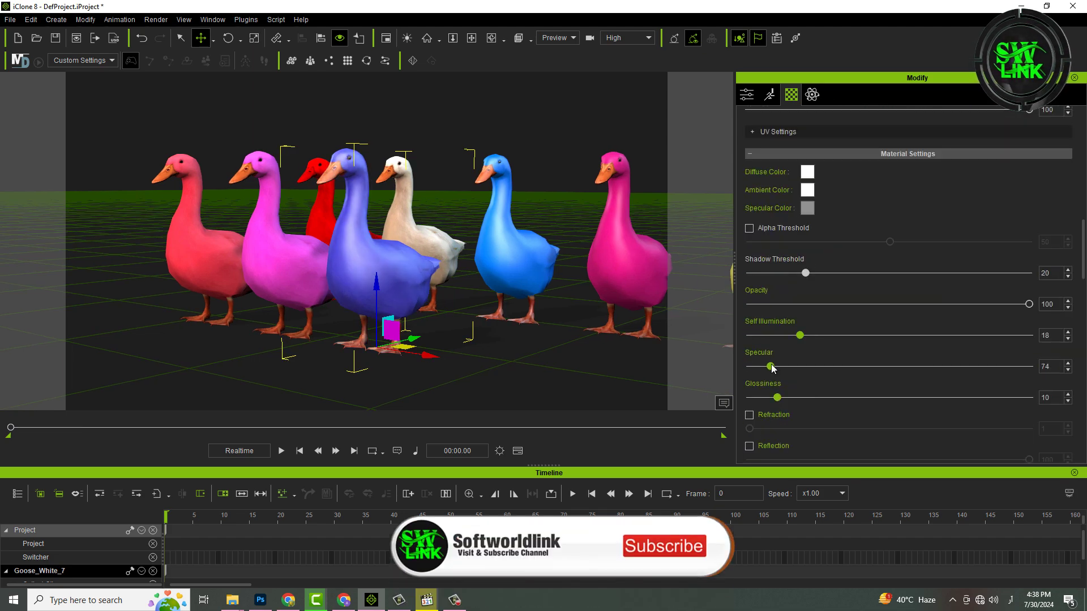
pyautogui.moveTo(864, 368); pyautogui.dragTo(764, 369)
pyautogui.moveTo(408, 272); pyautogui.dragTo(470, 287, button='right')
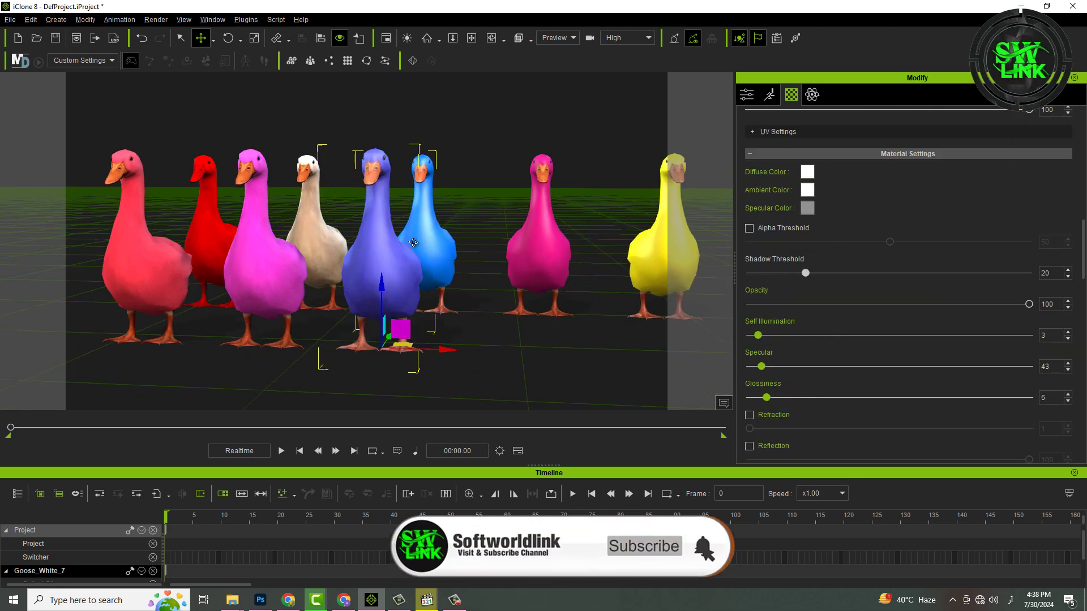
pyautogui.scroll(3, 470, 287)
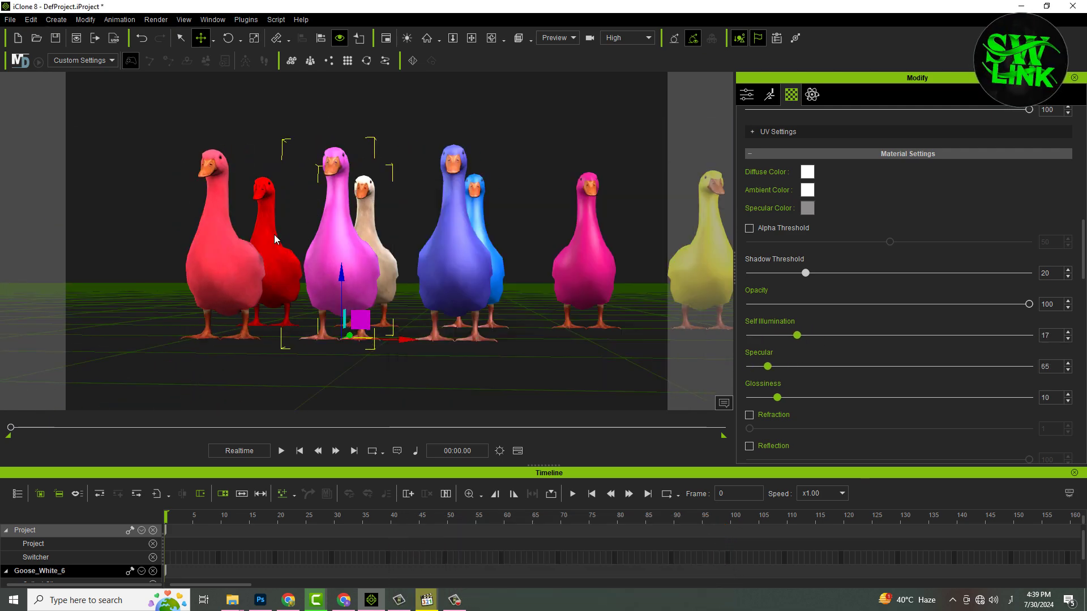
pyautogui.moveTo(274, 239); pyautogui.dragTo(342, 261, button='right')
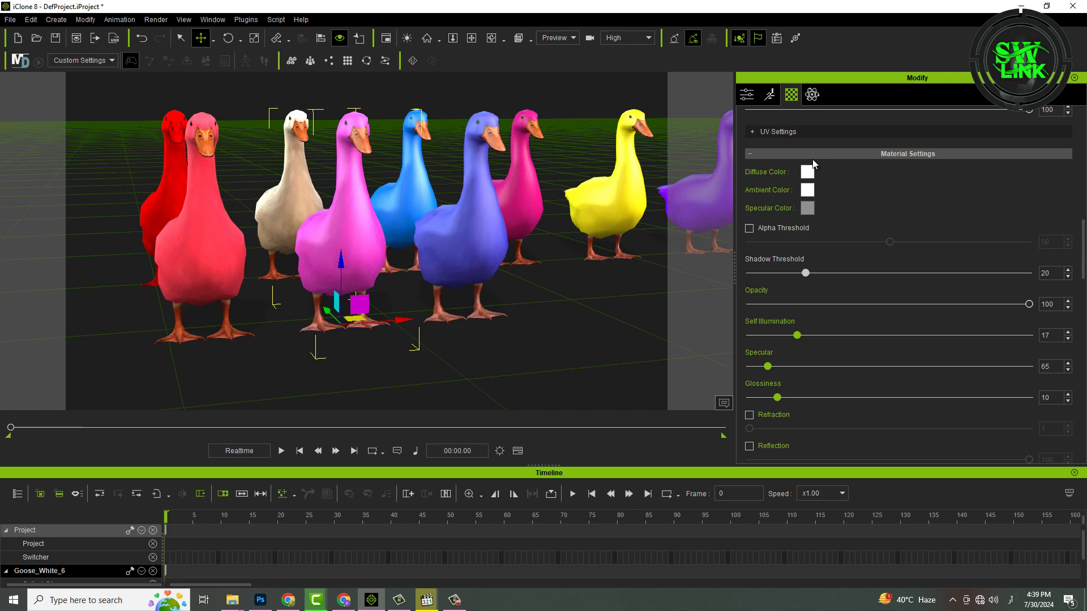
pyautogui.scroll(5, 813, 164)
# Switch the magenta goose's material Shader Type to SSS.
pyautogui.click(841, 239)
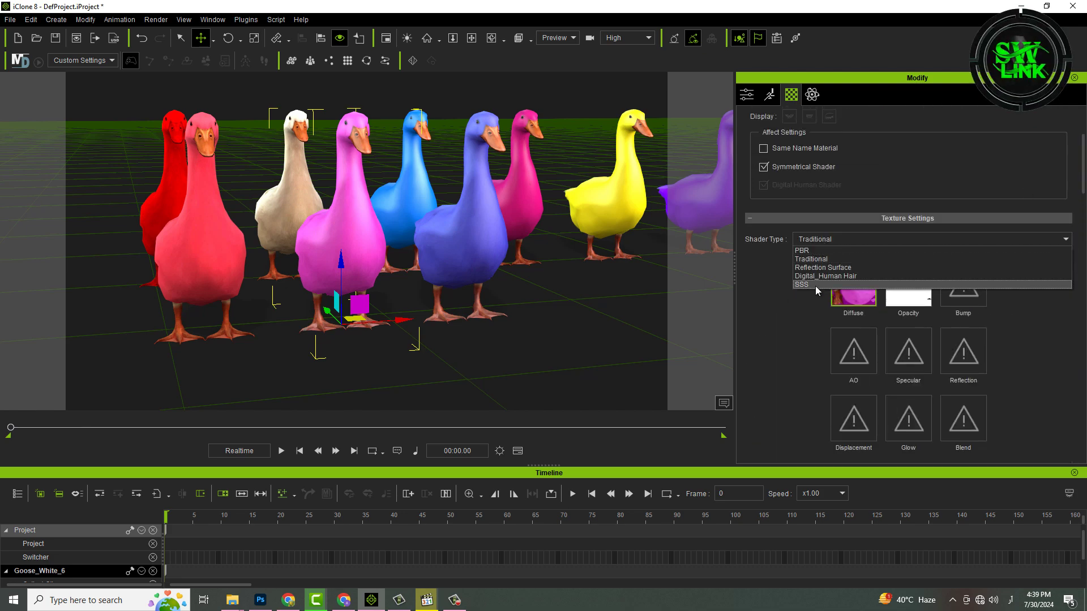
pyautogui.click(815, 285)
pyautogui.scroll(3, 429, 281)
pyautogui.moveTo(429, 280); pyautogui.dragTo(429, 280, button='right')
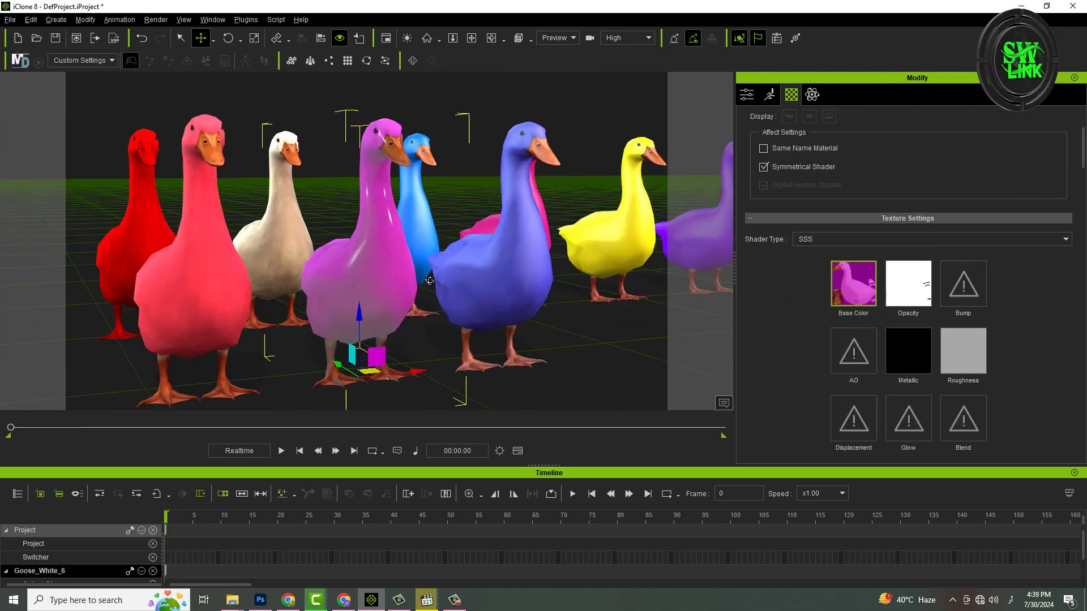
pyautogui.scroll(-5, 845, 345)
pyautogui.scroll(-3, 816, 286)
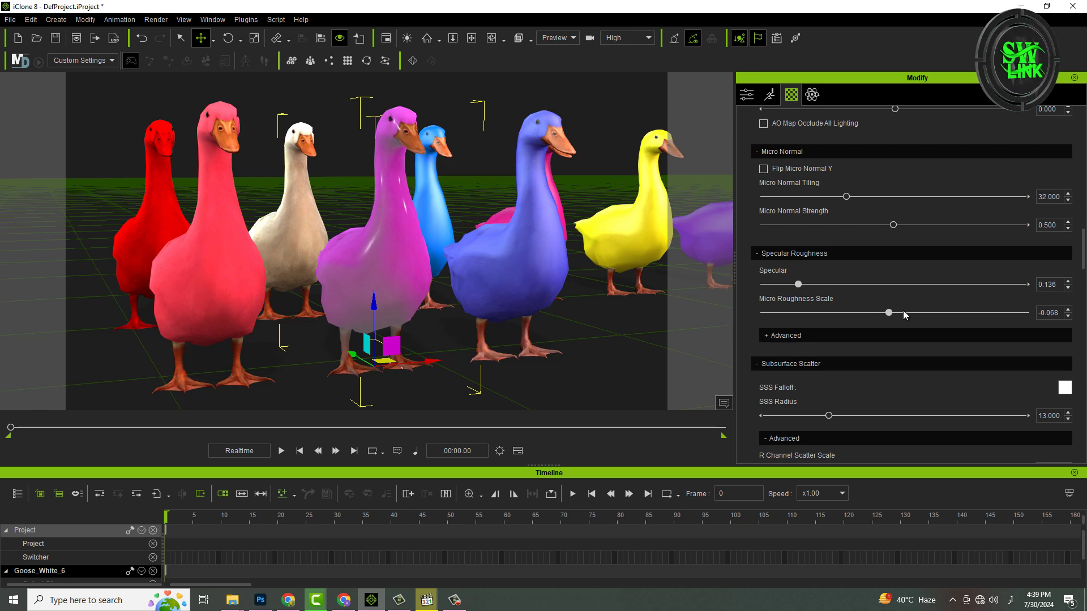
pyautogui.scroll(-2, 799, 364)
pyautogui.scroll(-3, 782, 369)
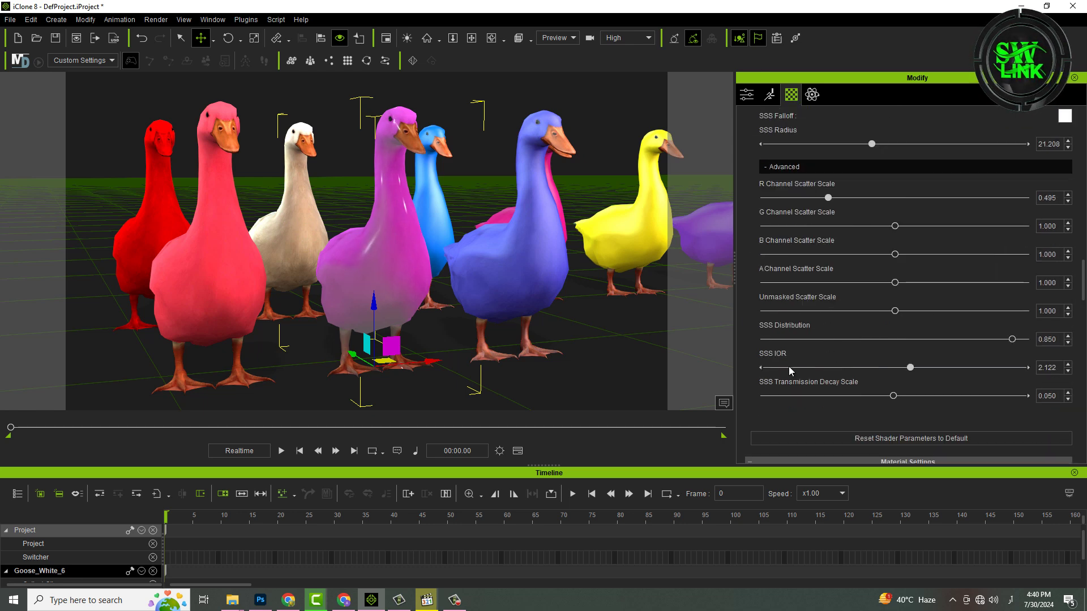
pyautogui.scroll(10, 1033, 288)
# Adjust the base colour hue to 10 with higher contrast, then select the pinkish-red front goose.
pyautogui.click(1044, 288)
pyautogui.moveTo(752, 364); pyautogui.dragTo(760, 363)
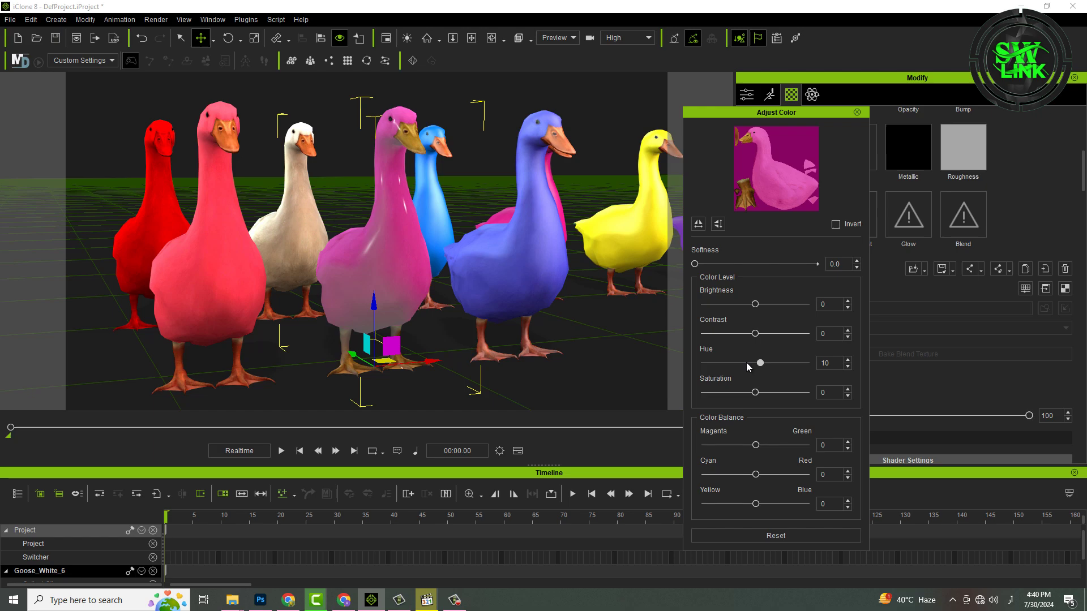
pyautogui.moveTo(535, 293); pyautogui.dragTo(334, 216, button='right')
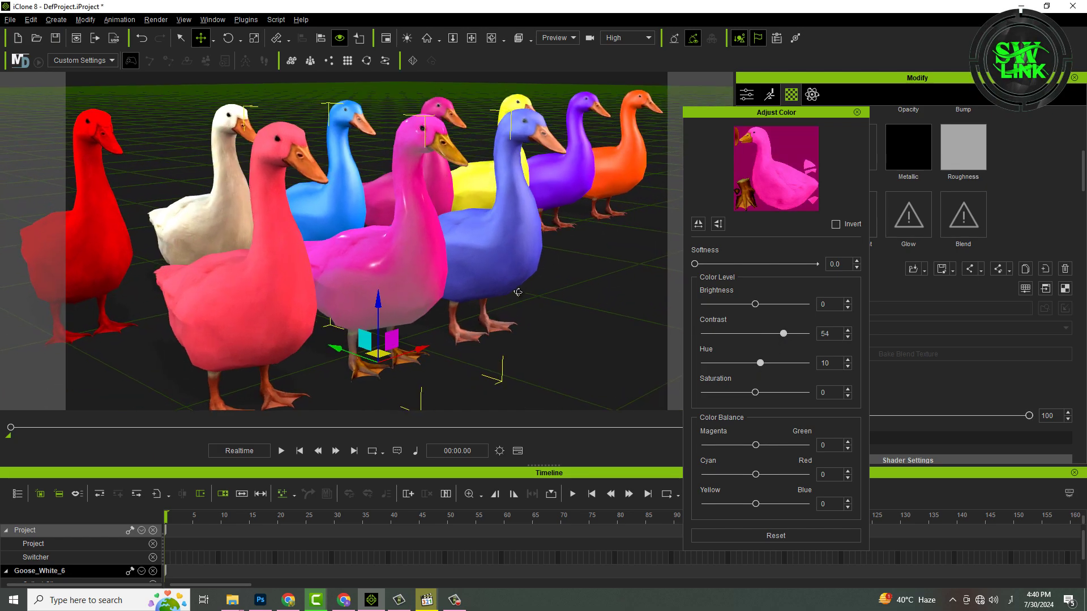
pyautogui.scroll(-5, 333, 215)
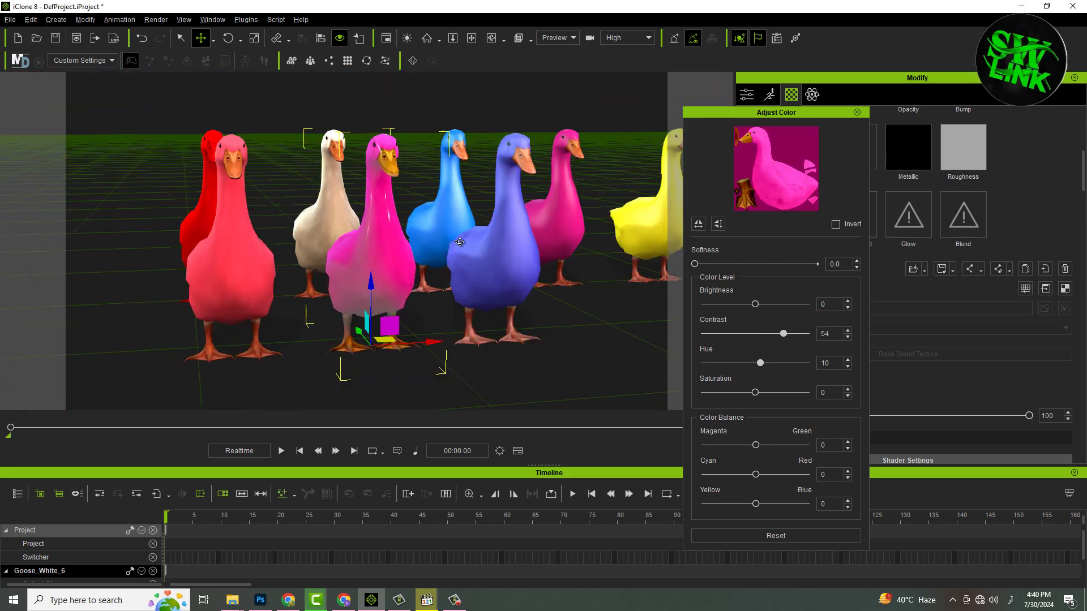
pyautogui.moveTo(334, 215)
pyautogui.mouseDown(button='right')
pyautogui.moveTo(425, 221)
pyautogui.moveTo(352, 256)
pyautogui.moveTo(306, 255)
pyautogui.mouseUp(button='right')
pyautogui.click(255, 255)
pyautogui.click(858, 114)
pyautogui.scroll(5, 985, 229)
pyautogui.click(935, 273)
# Switch Goose_White_8 to SSS, lower specular and roughness, and set SSS Radius to 5.237.
pyautogui.click(803, 319)
pyautogui.scroll(-3, 850, 320)
pyautogui.scroll(-3, 850, 319)
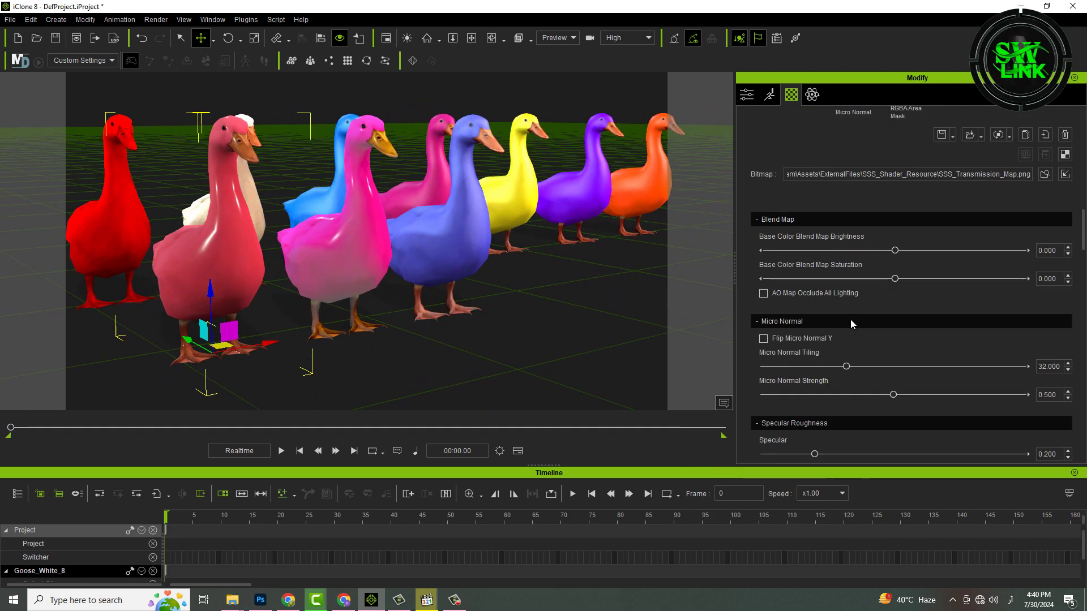
pyautogui.scroll(-2, 850, 268)
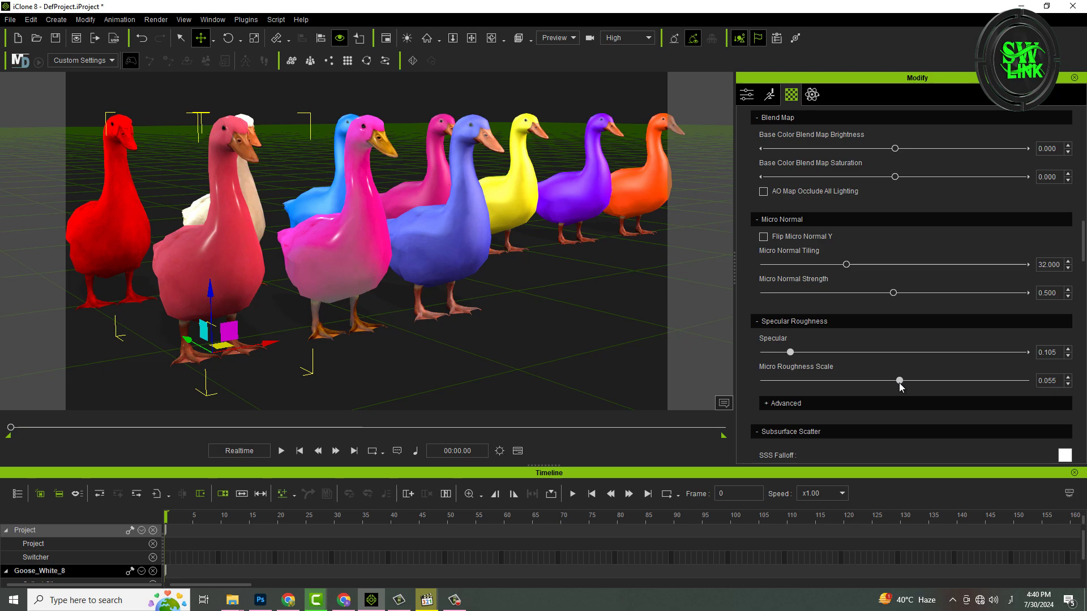
pyautogui.click(898, 403)
pyautogui.scroll(-1, 897, 286)
pyautogui.scroll(-3, 868, 344)
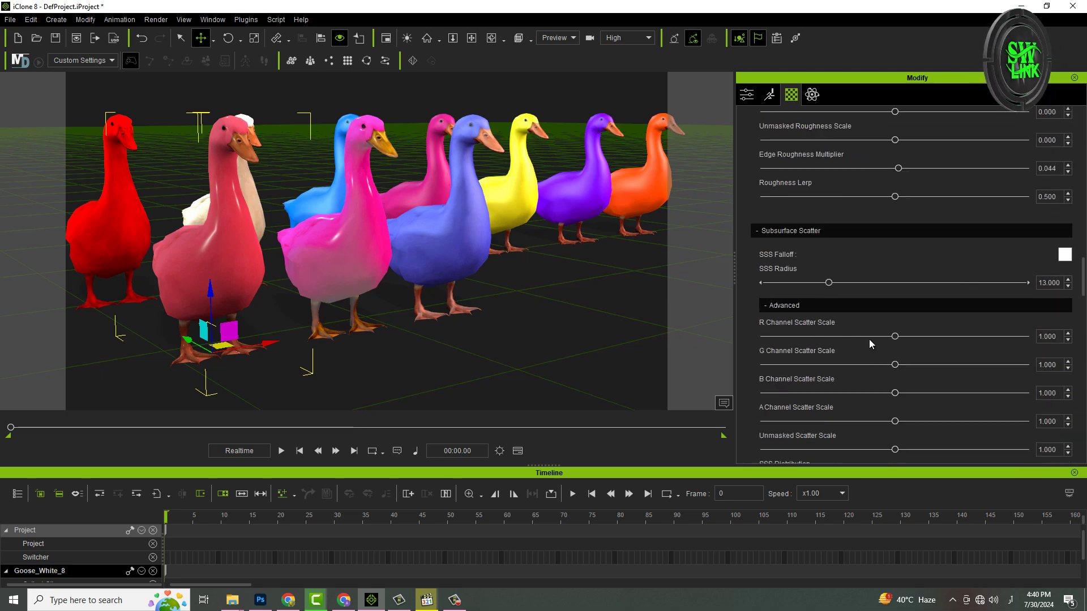
pyautogui.click(787, 282)
pyautogui.moveTo(335, 225); pyautogui.dragTo(244, 203, button='right')
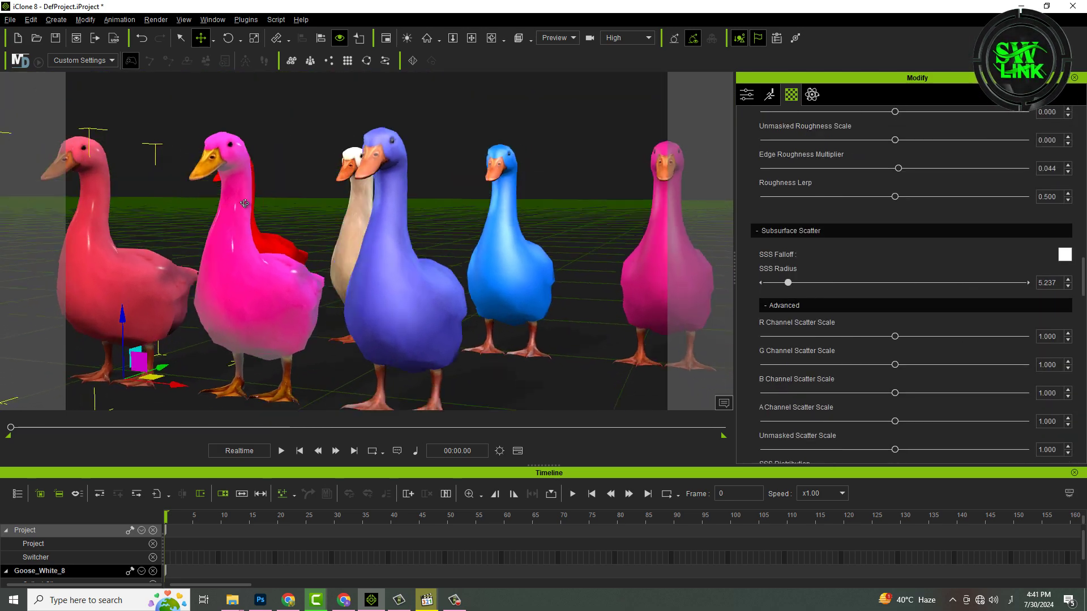
pyautogui.scroll(-3, 244, 204)
pyautogui.moveTo(244, 204)
pyautogui.mouseDown(button='right')
pyautogui.moveTo(514, 271)
pyautogui.moveTo(409, 221)
pyautogui.mouseUp(button='right')
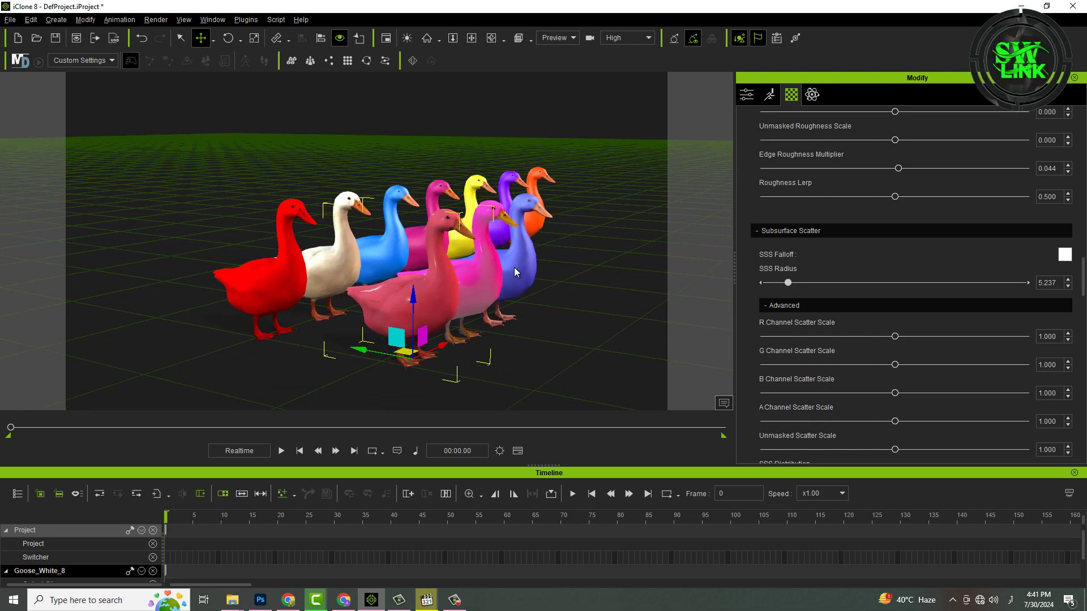
pyautogui.scroll(3, 513, 272)
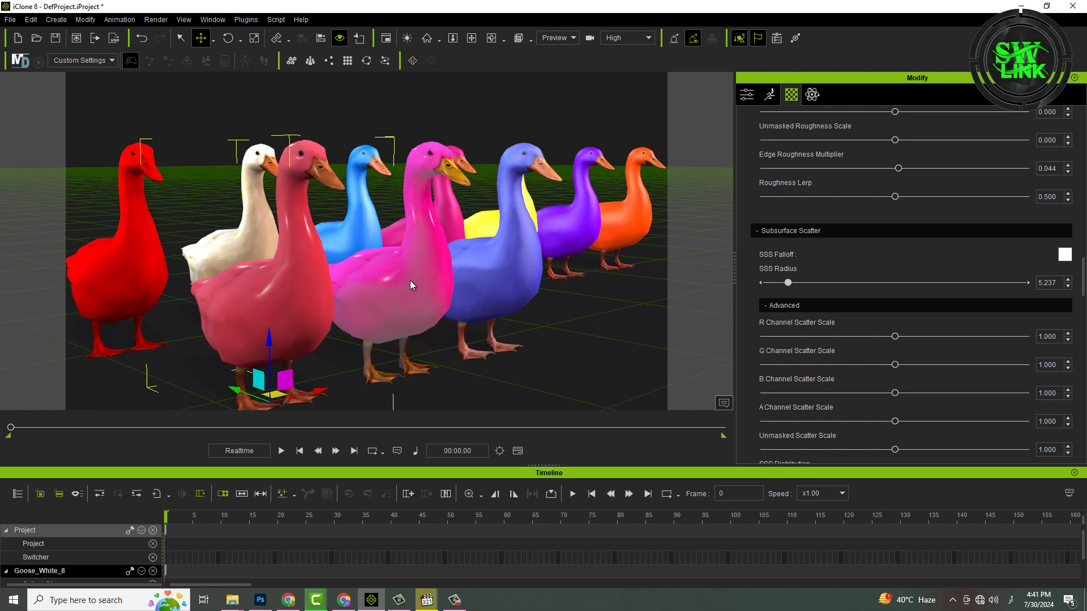
pyautogui.moveTo(410, 284); pyautogui.dragTo(374, 251, button='right')
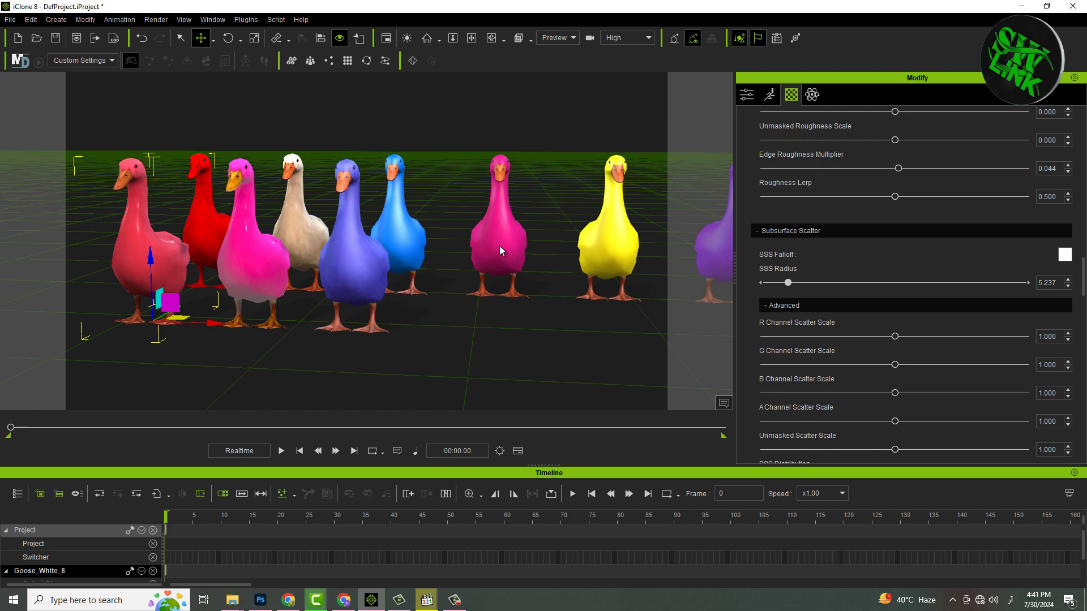
pyautogui.moveTo(500, 246)
pyautogui.mouseDown(button='right')
pyautogui.moveTo(617, 285)
pyautogui.moveTo(373, 243)
pyautogui.mouseUp(button='right')
pyautogui.scroll(3, 502, 280)
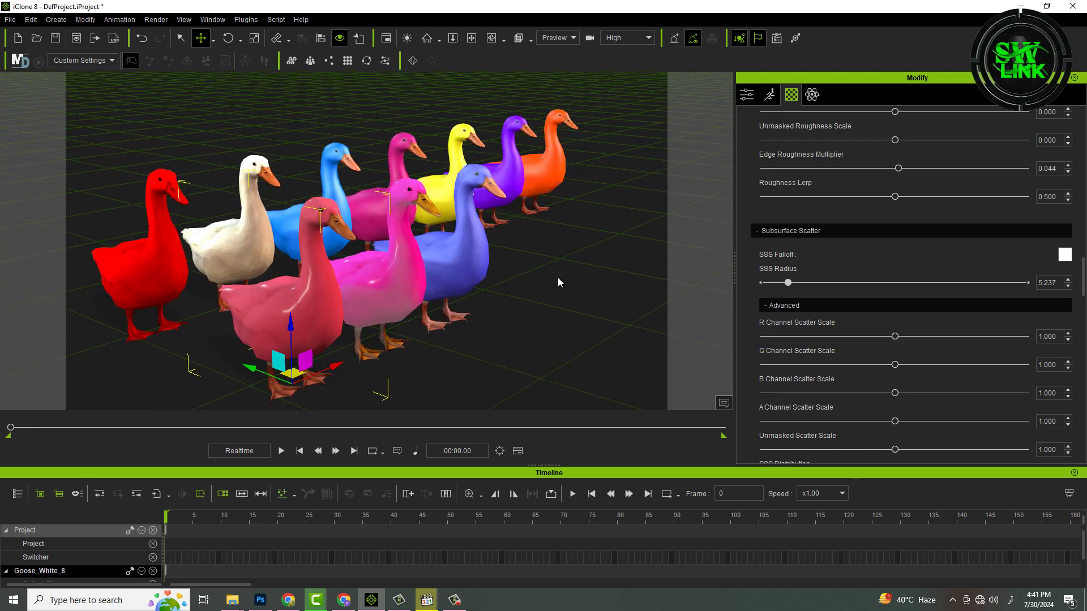
pyautogui.moveTo(558, 281); pyautogui.dragTo(449, 252, button='right')
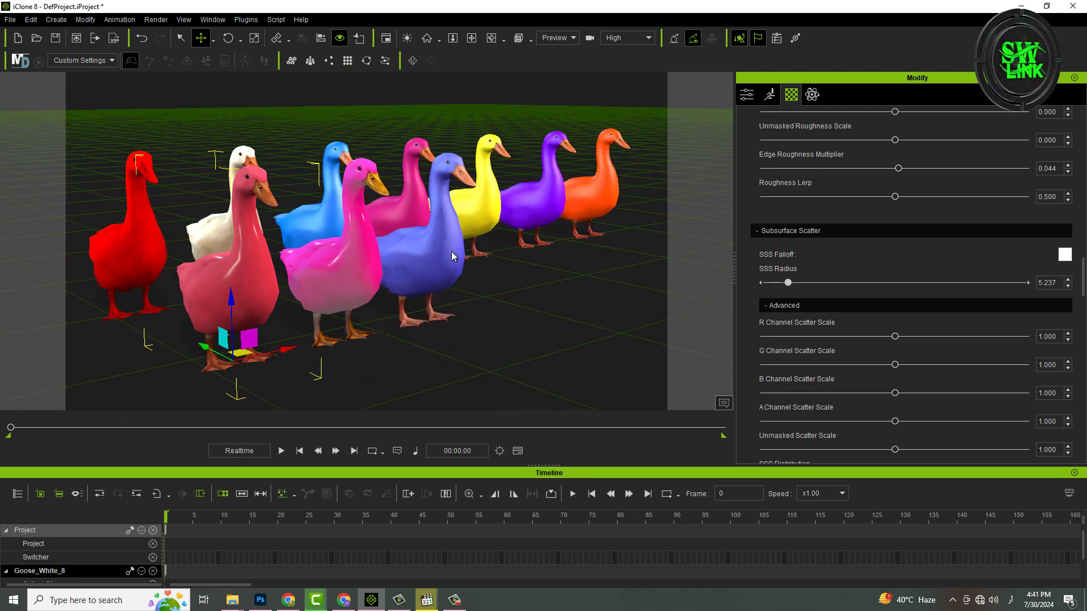